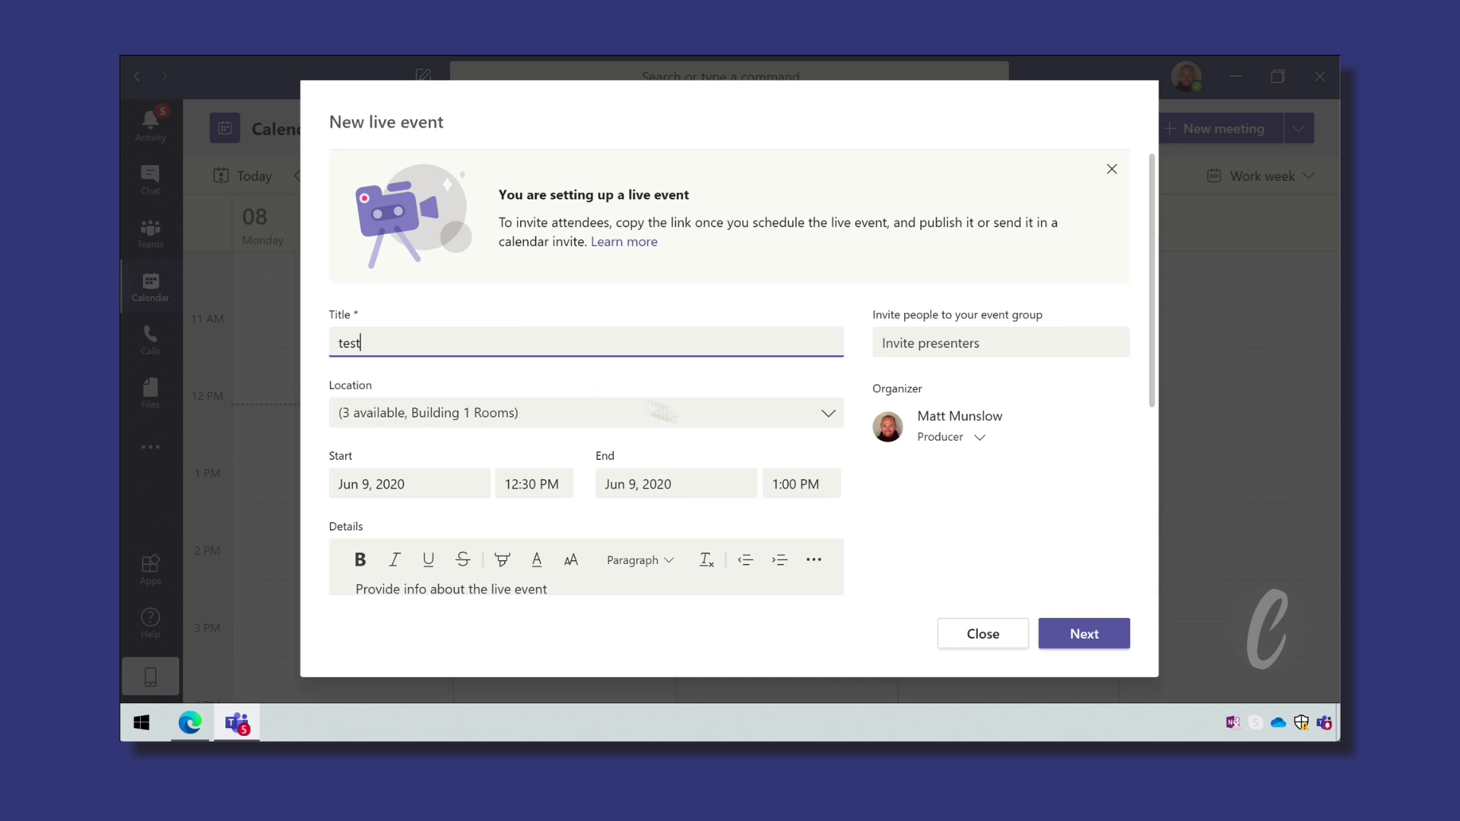
pyautogui.click(1093, 641)
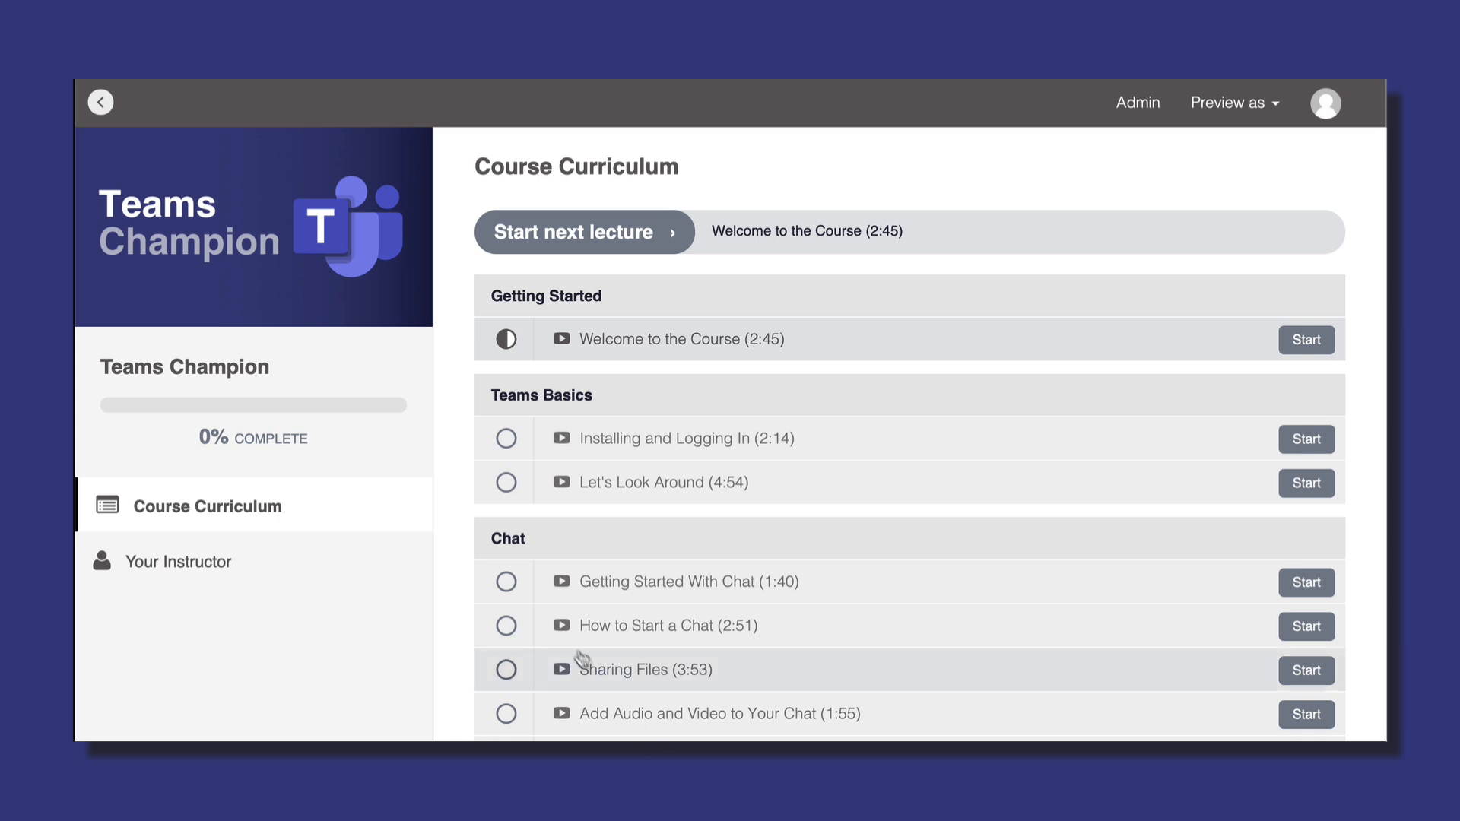
# Browse the Teams Champion course lectures and play the lecture "Preparing for Your Live Event"
pyautogui.click(652, 239)
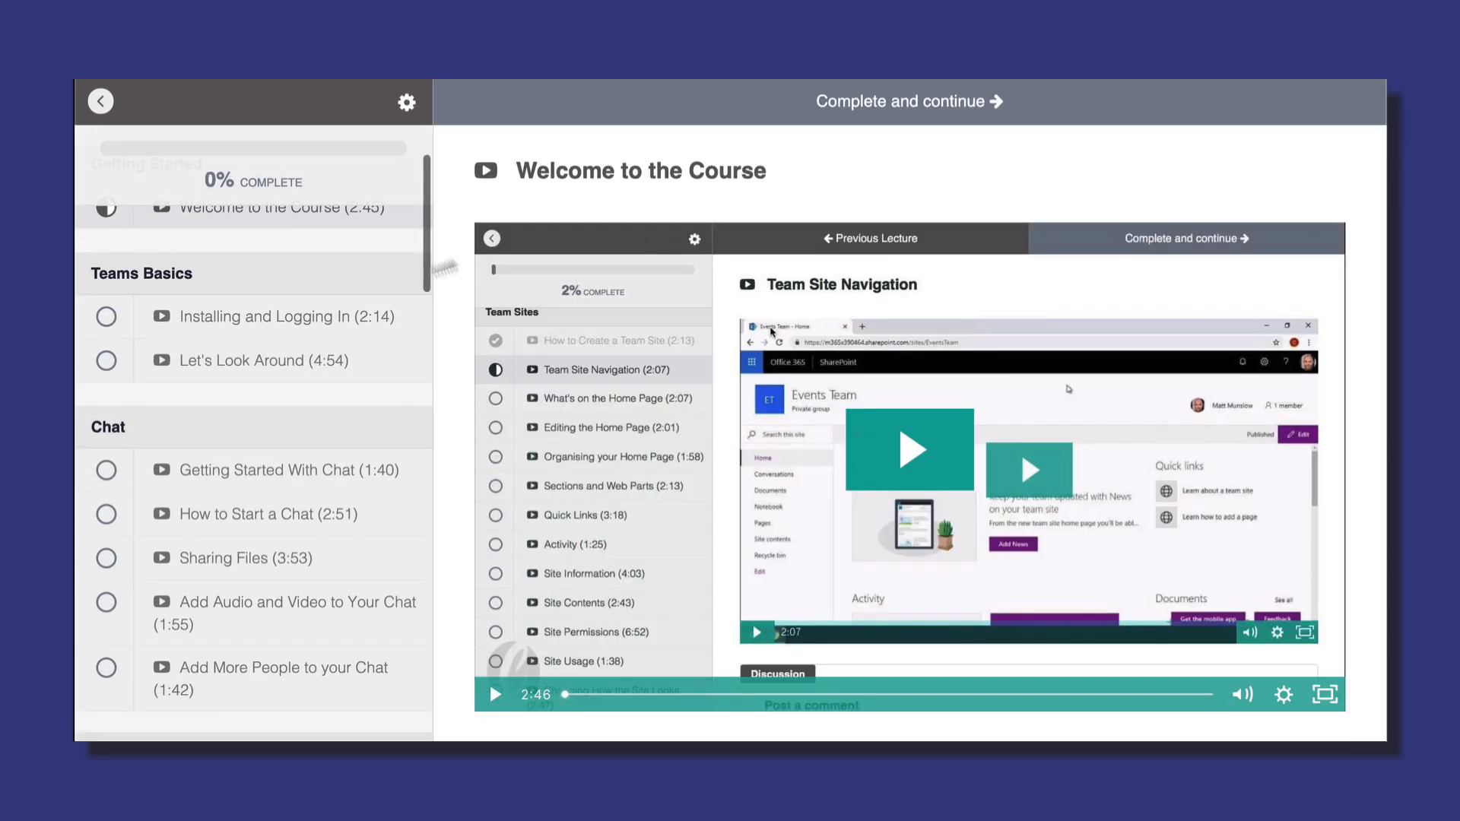
pyautogui.scroll(-3, 257, 416)
pyautogui.scroll(-5, 257, 416)
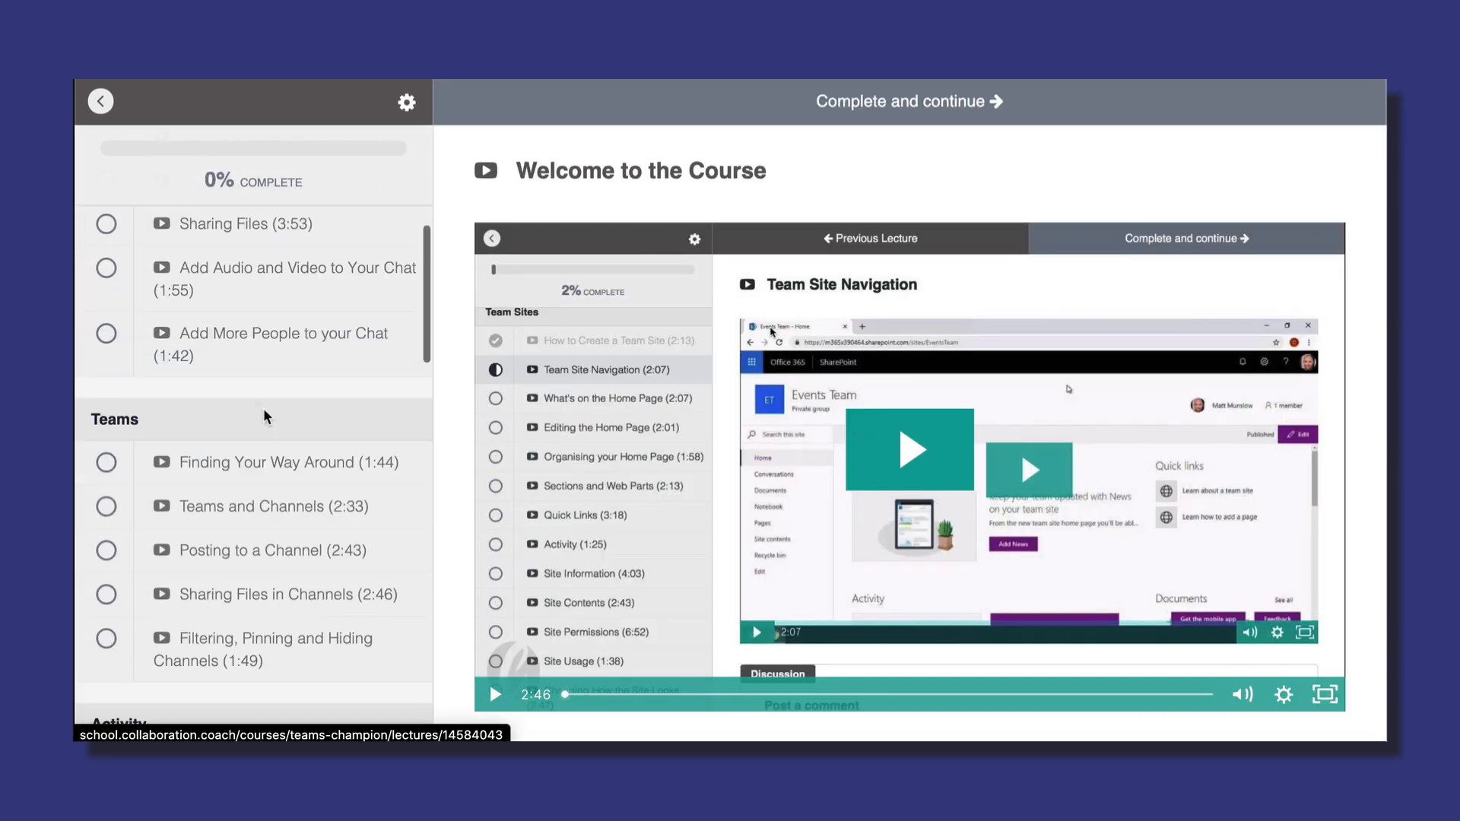
pyautogui.scroll(-10, 266, 417)
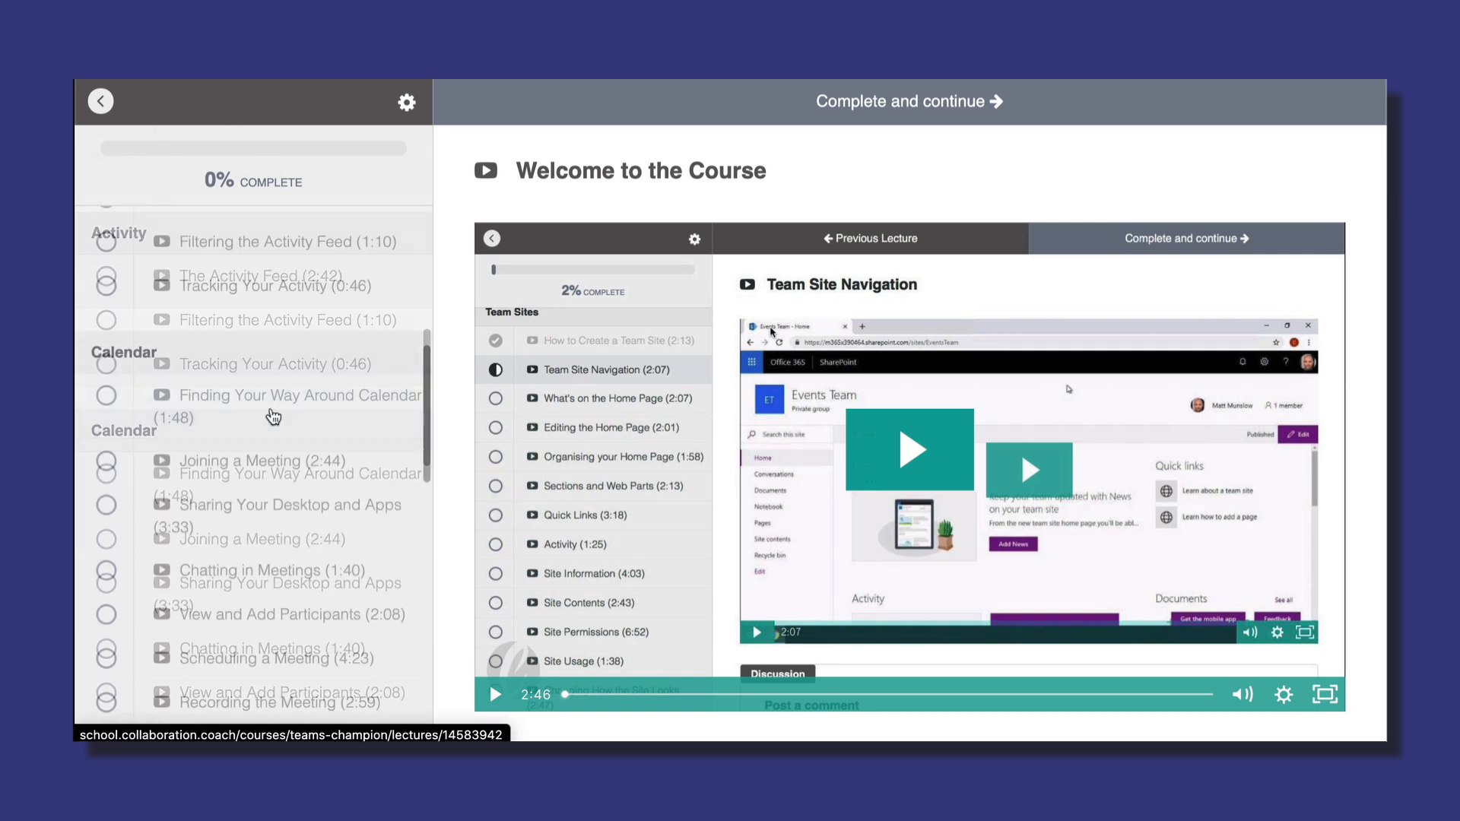
pyautogui.scroll(-10, 271, 416)
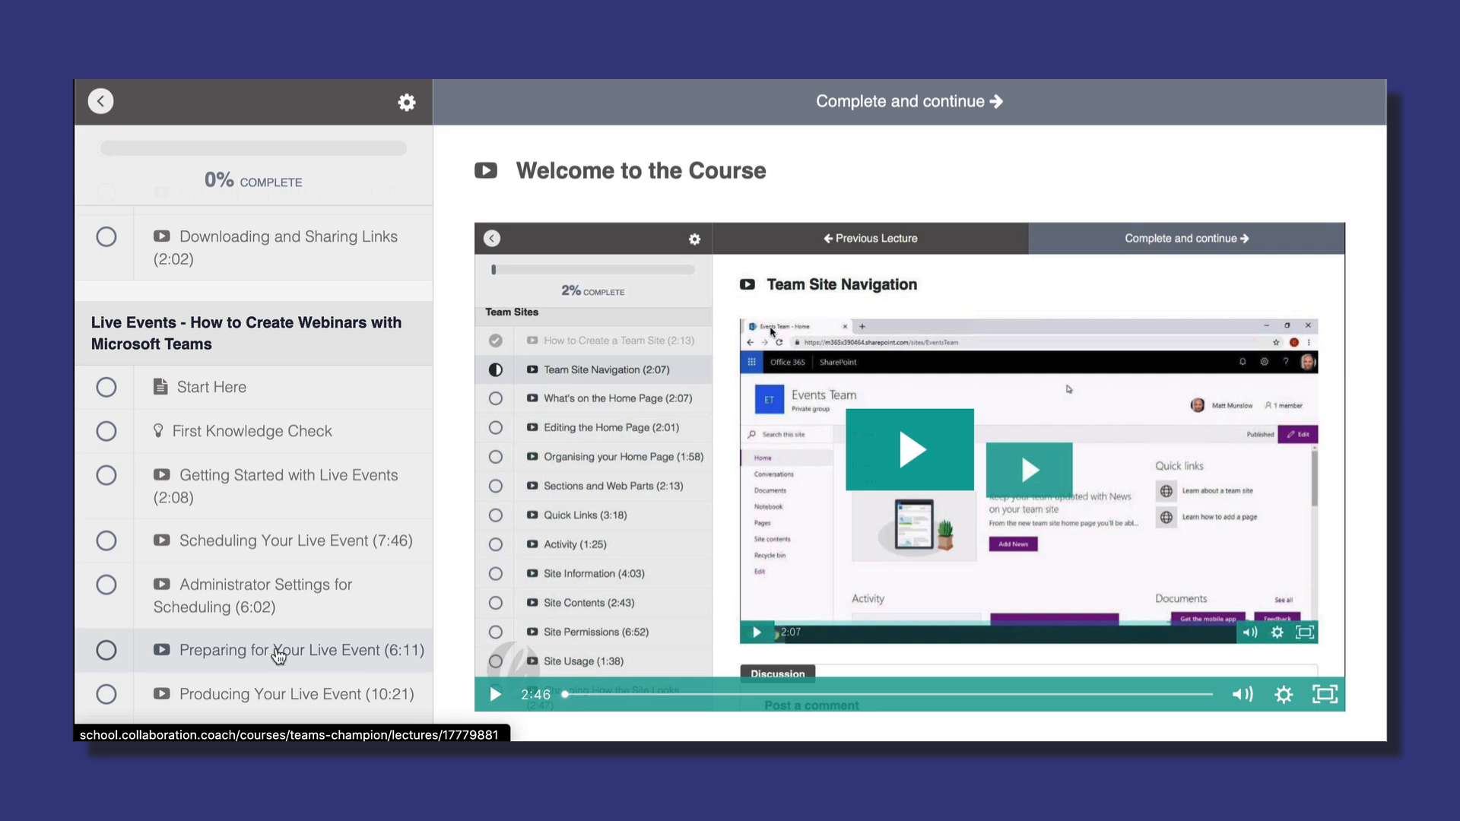
pyautogui.click(279, 653)
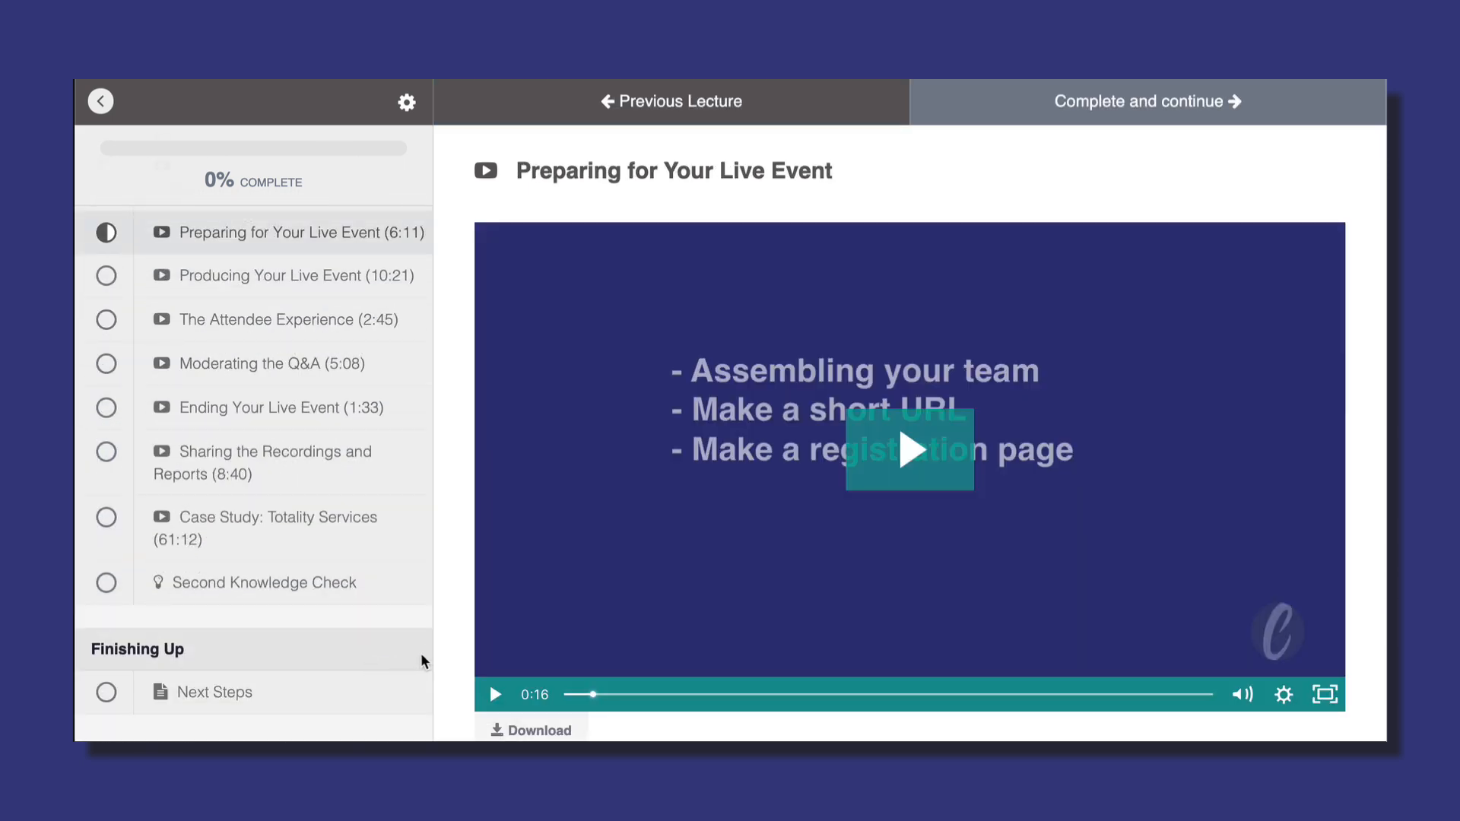
pyautogui.click(927, 456)
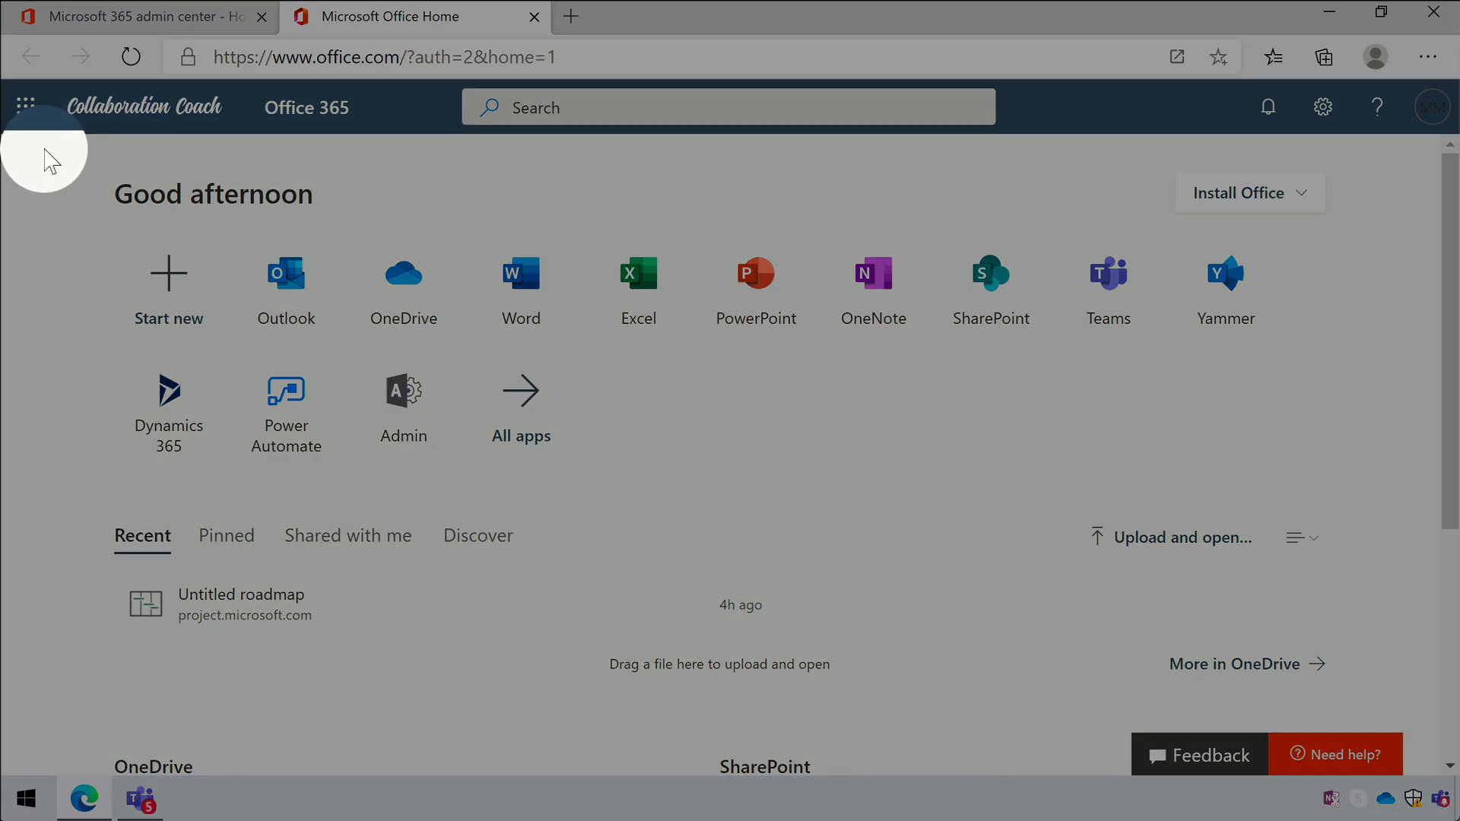
# Go to the Microsoft Teams admin center by way of the Microsoft 365 admin center
pyautogui.click(34, 114)
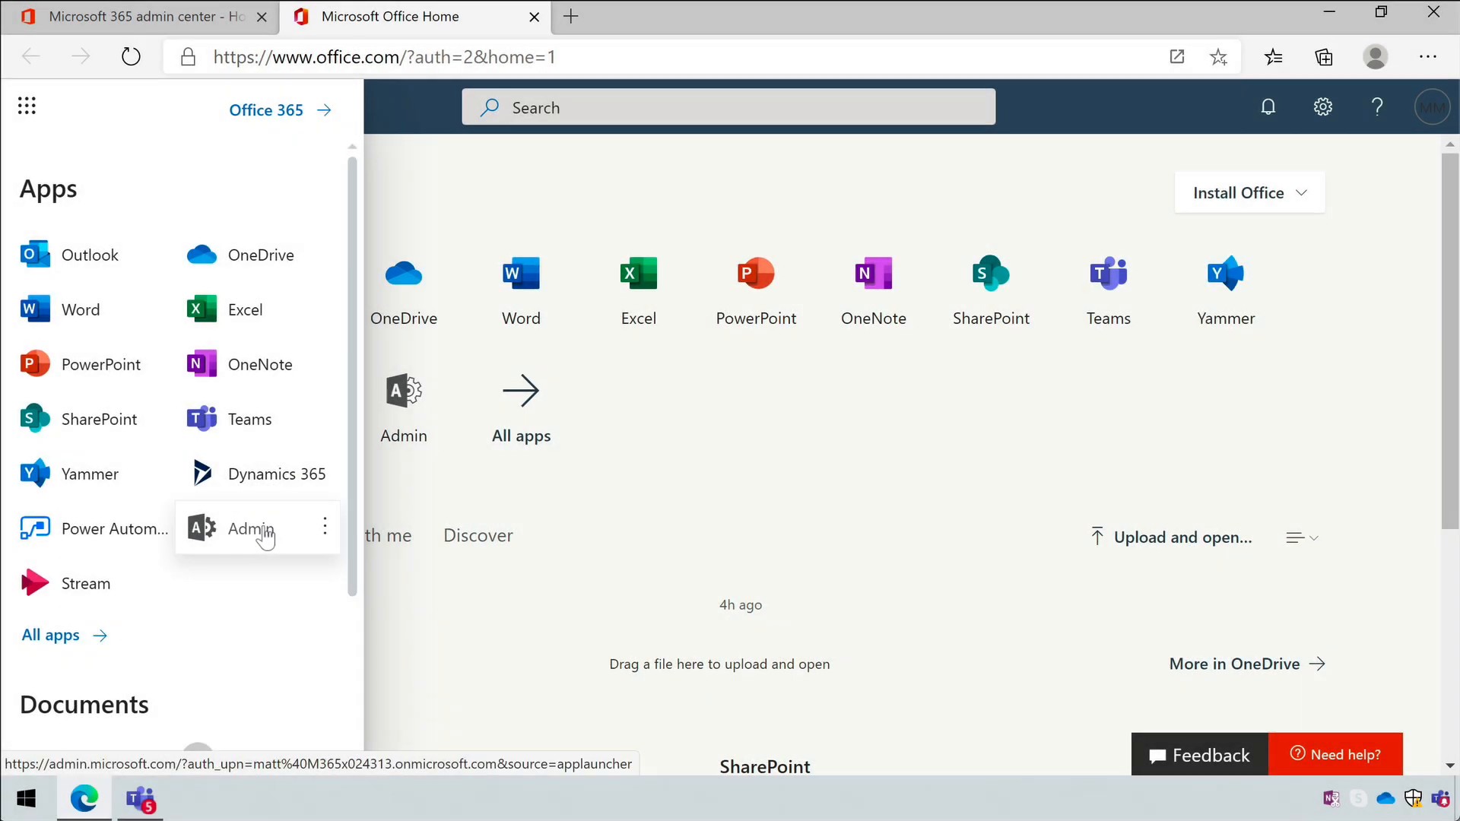
pyautogui.click(264, 532)
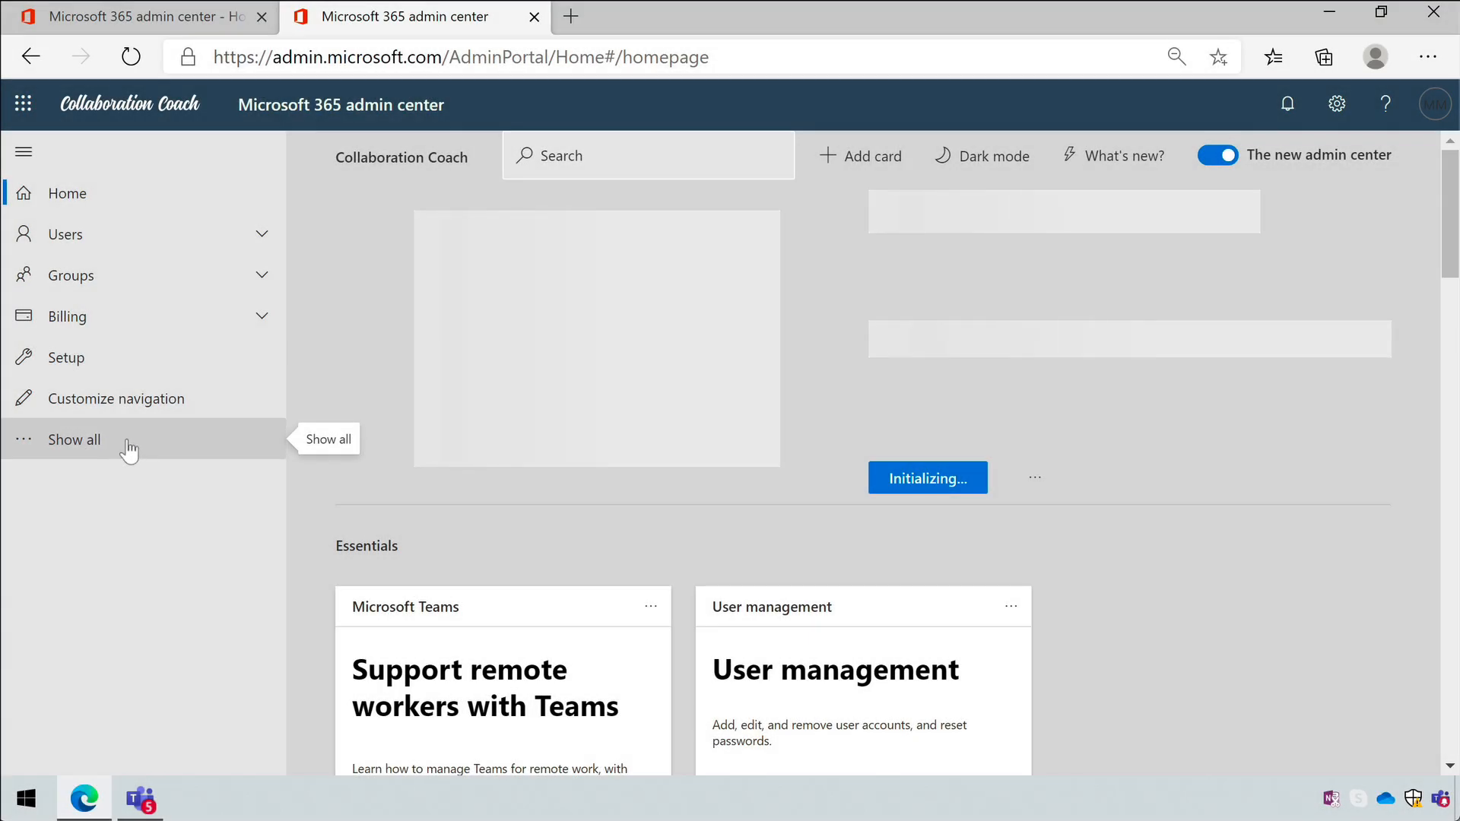
pyautogui.click(128, 452)
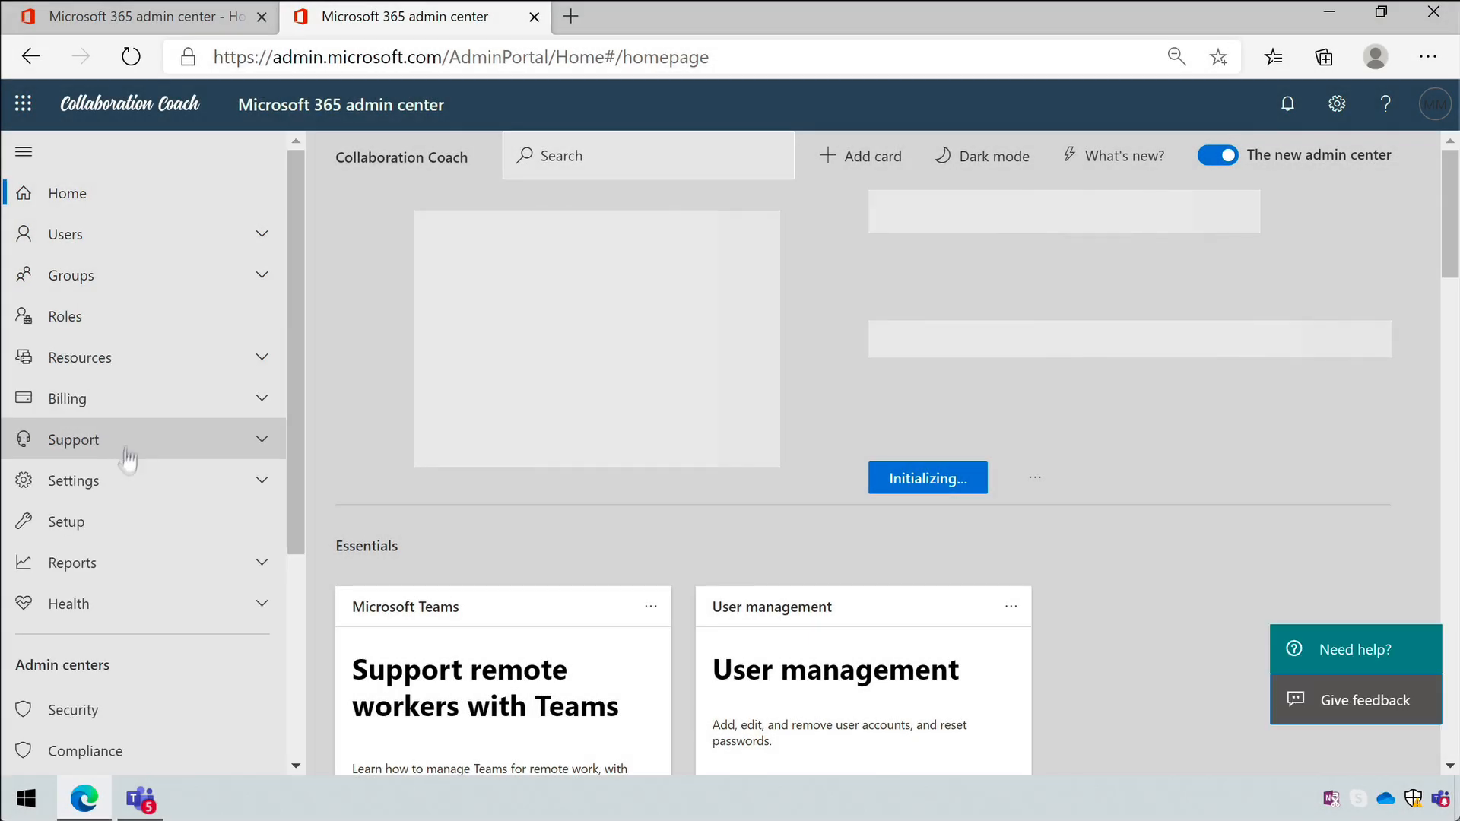
pyautogui.scroll(-4, 124, 598)
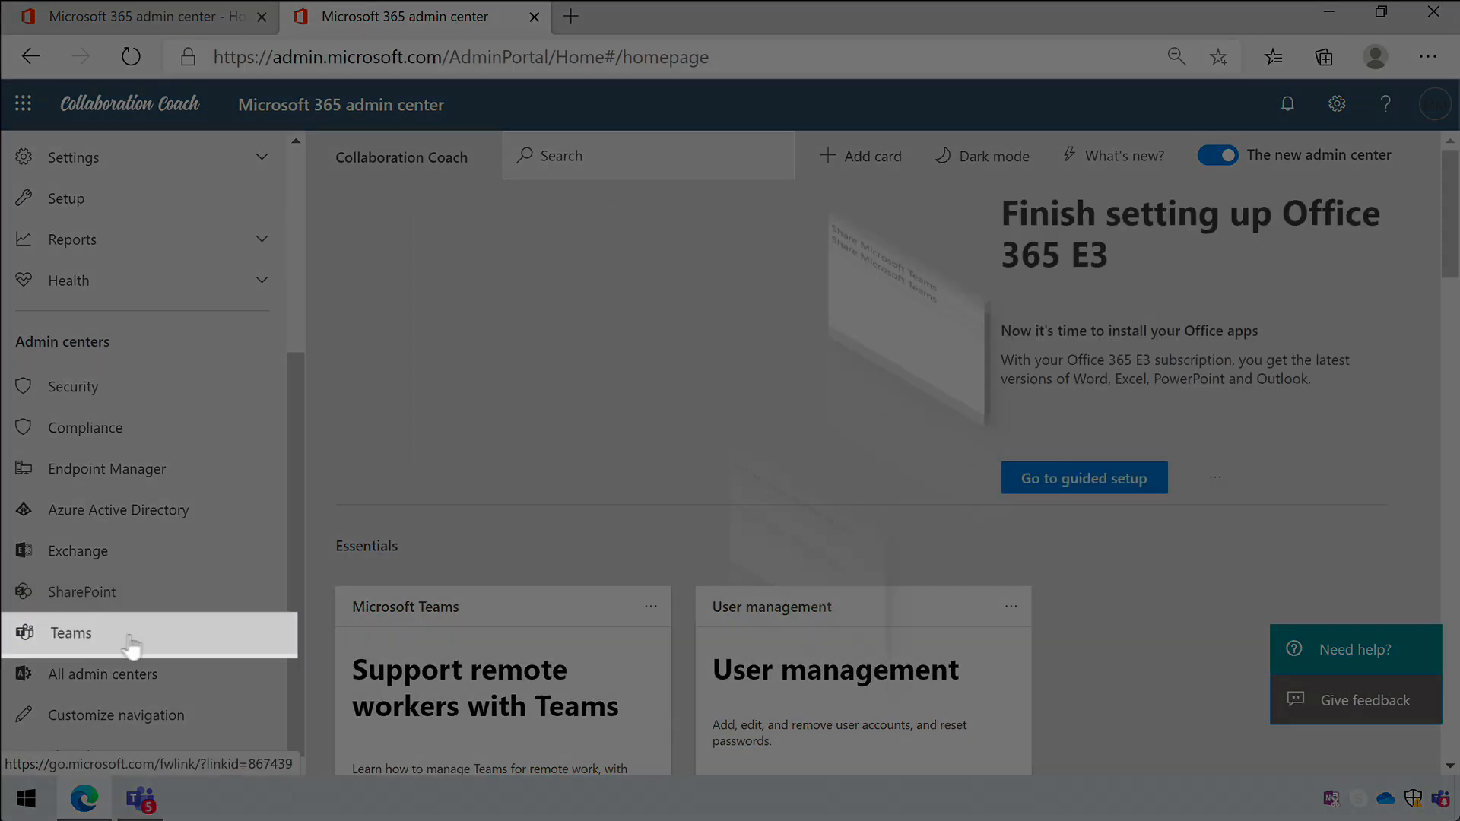
pyautogui.click(151, 641)
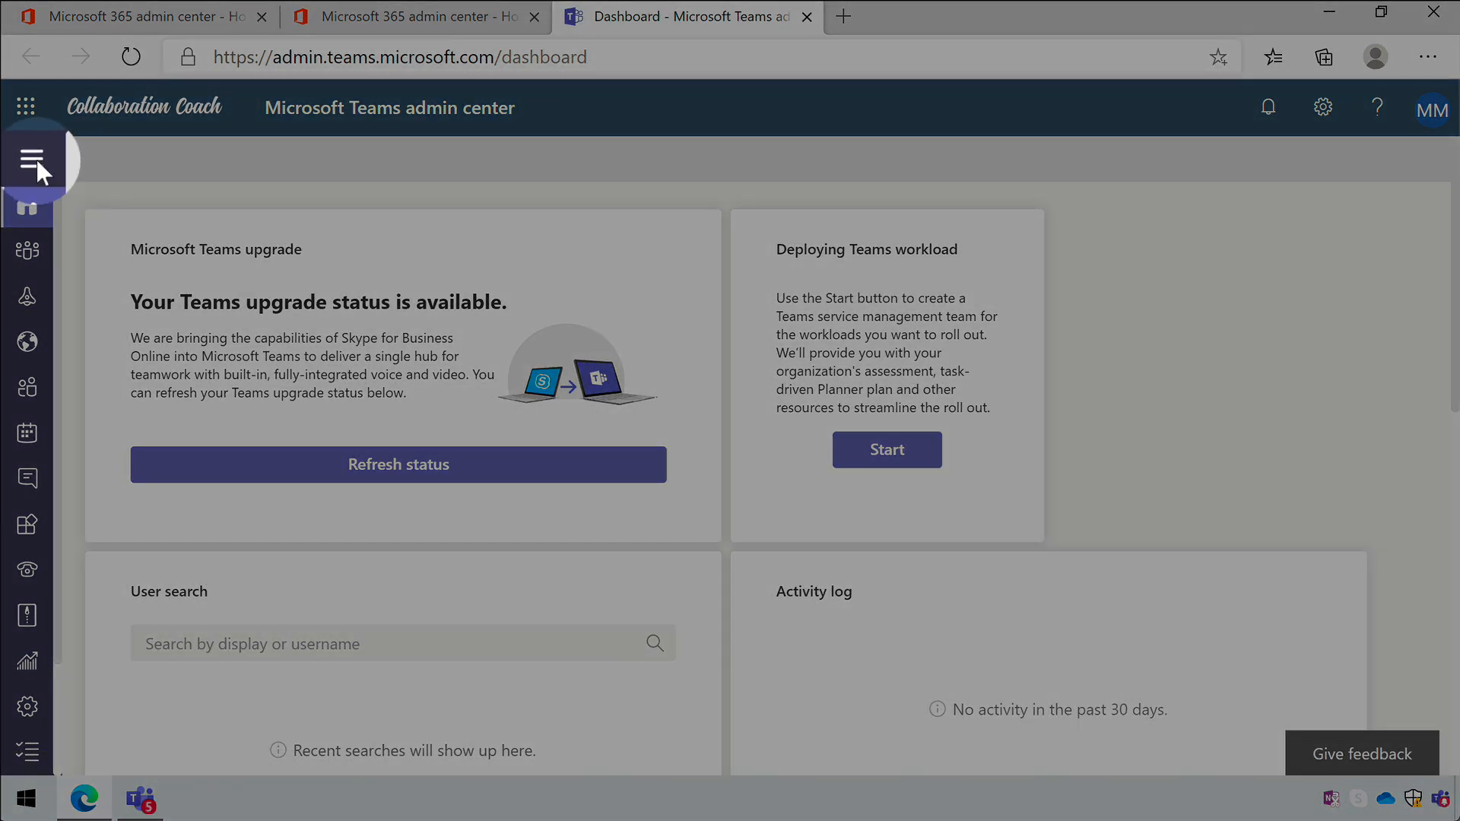
# Open the Global (Org-wide default) live events policy for editing and switch Allow scheduling off and back on
pyautogui.click(36, 160)
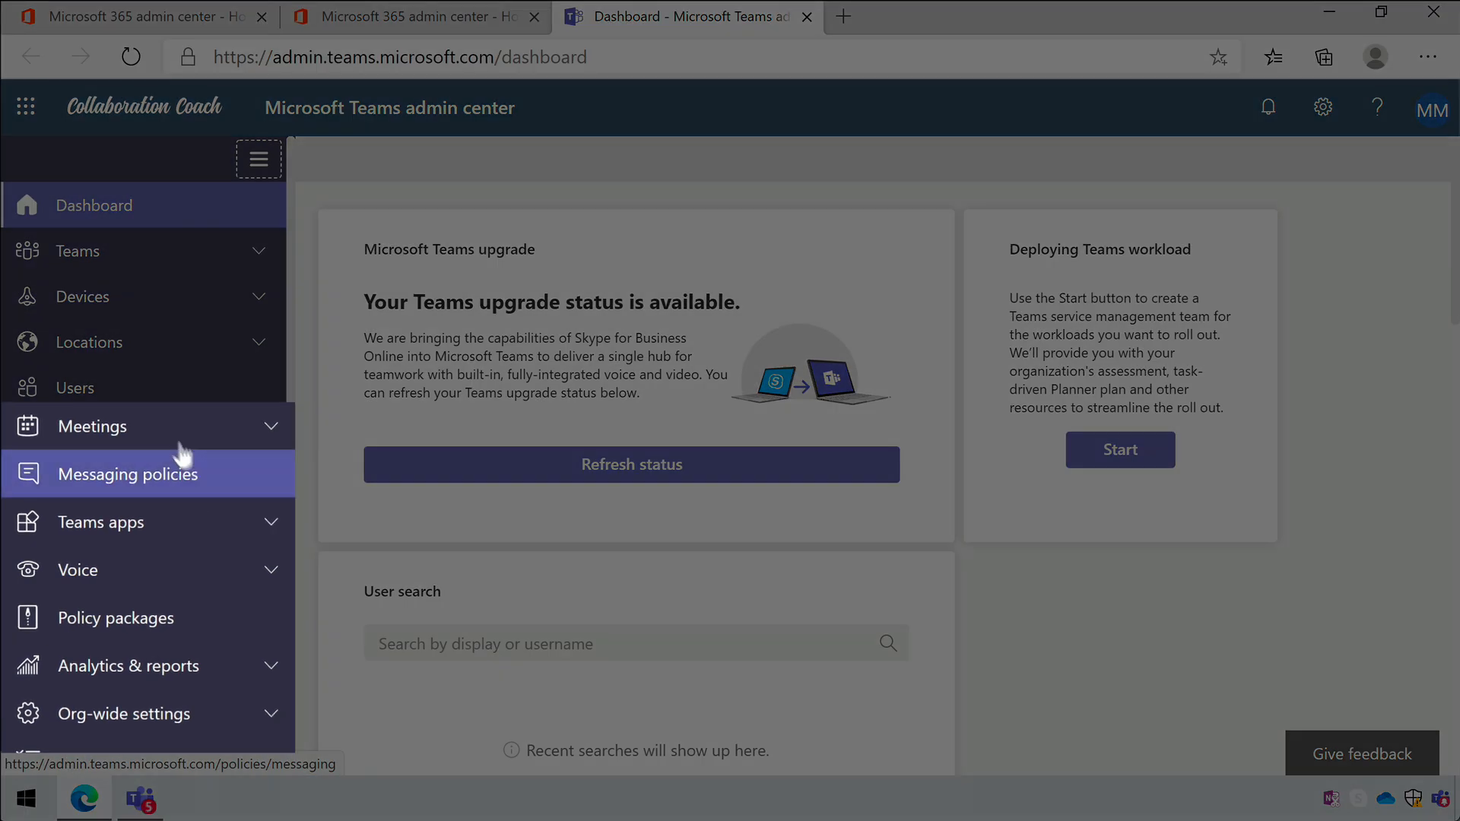
pyautogui.click(170, 435)
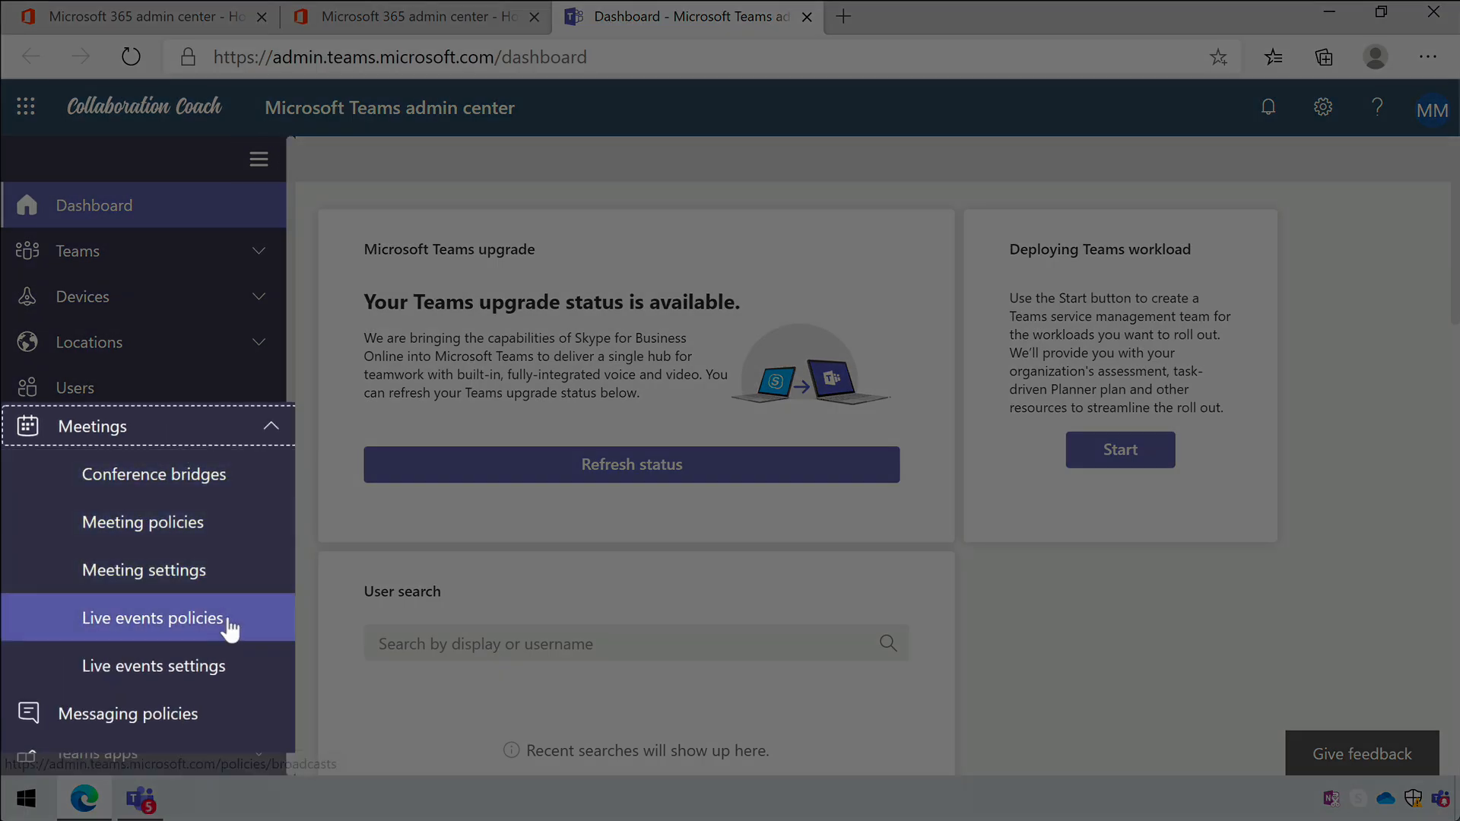
pyautogui.click(230, 622)
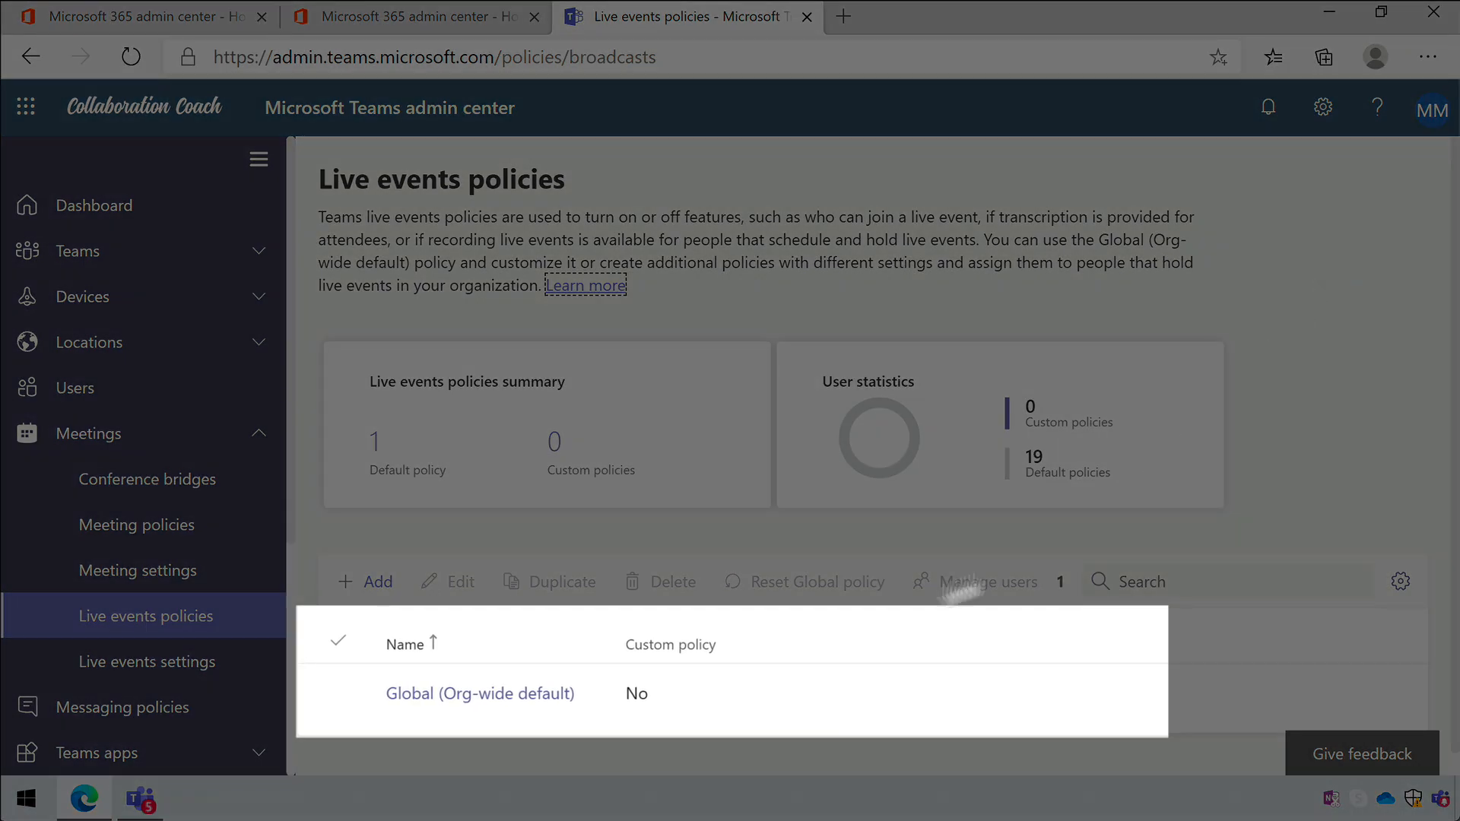
pyautogui.click(507, 695)
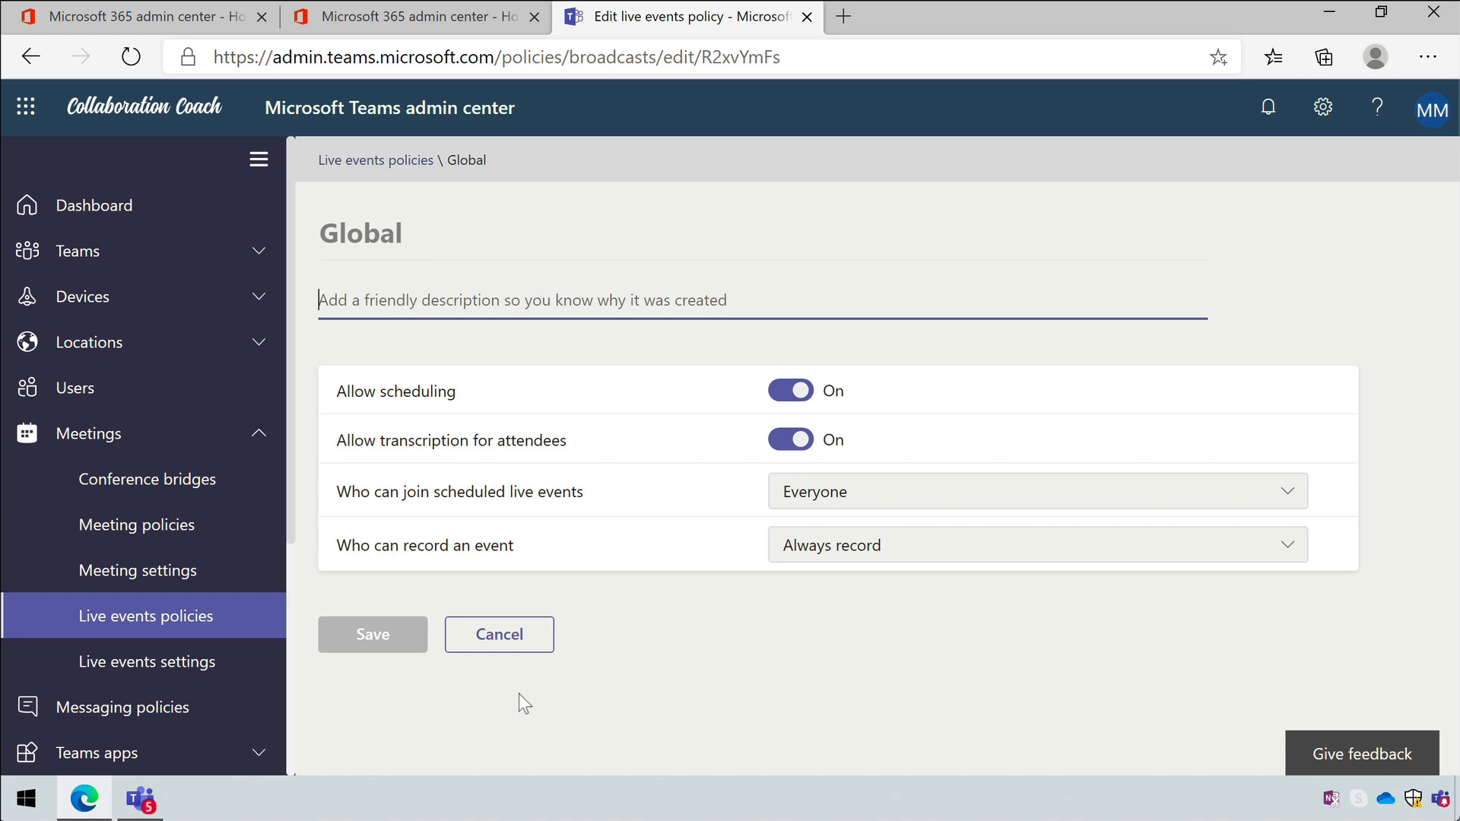
pyautogui.click(802, 393)
pyautogui.click(802, 392)
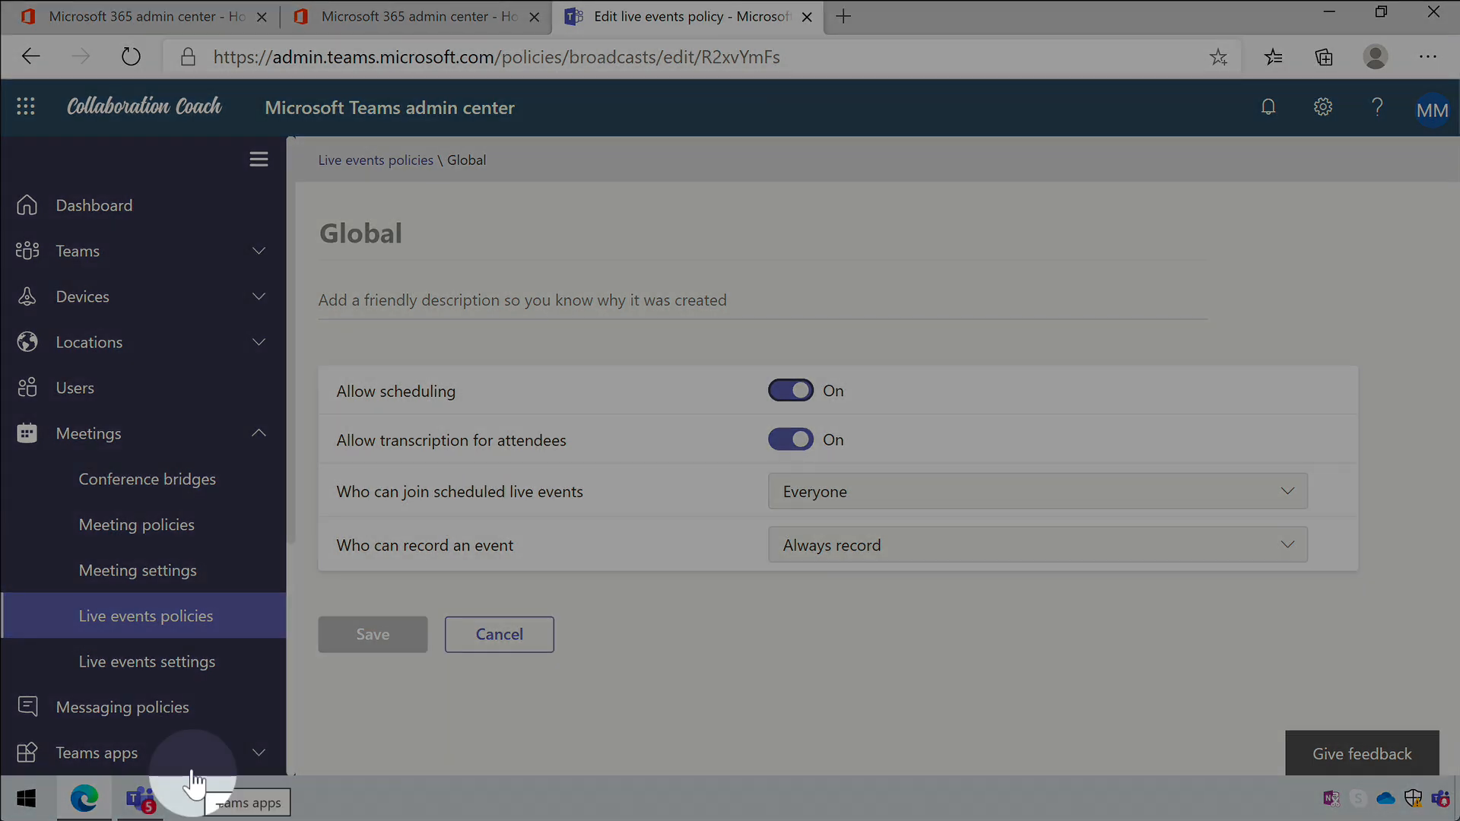
# Switch to the Teams app, create a new live event titled "test" and continue to its permissions and production settings
pyautogui.click(141, 799)
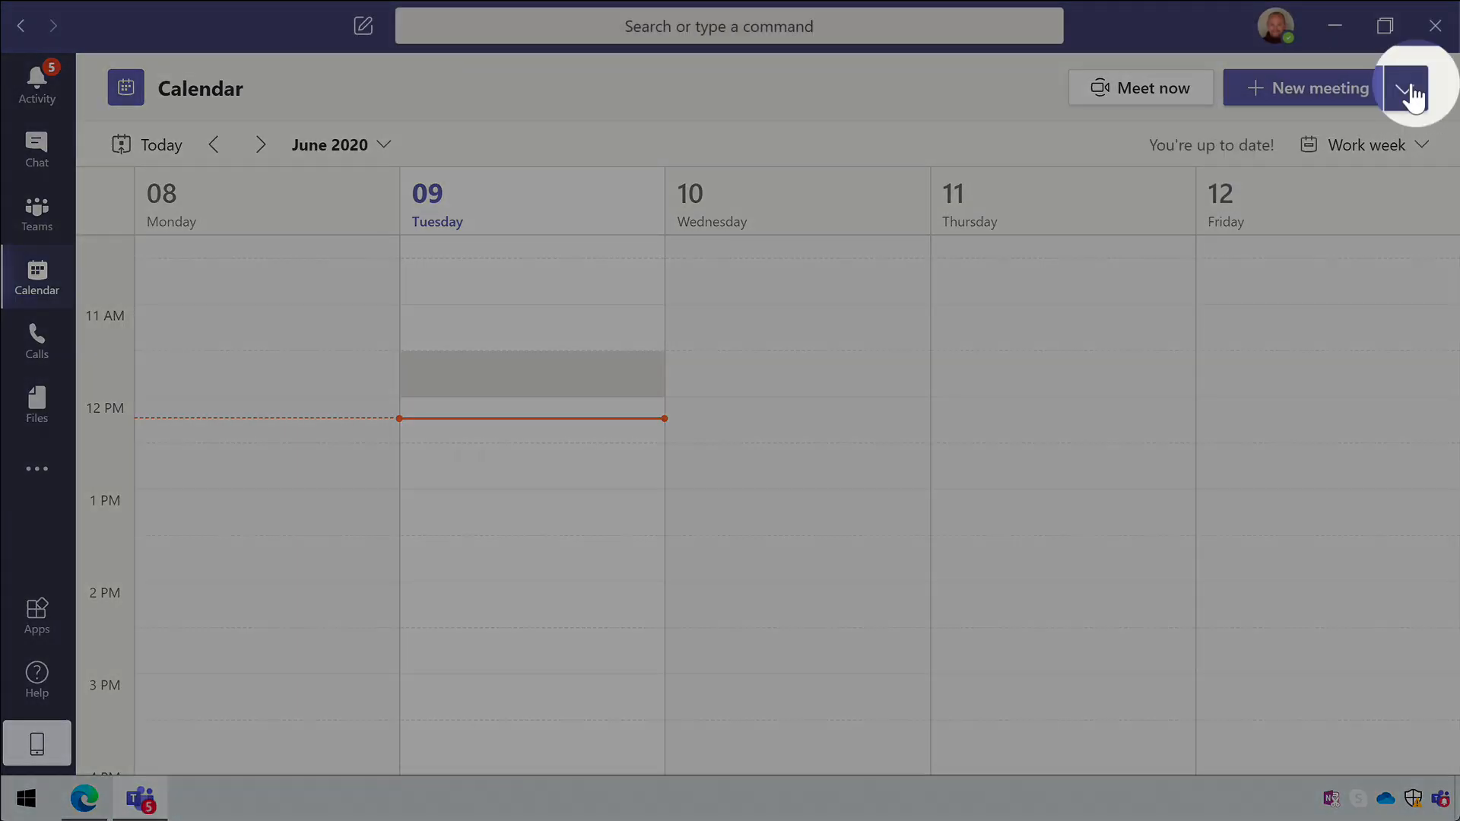
pyautogui.click(1410, 87)
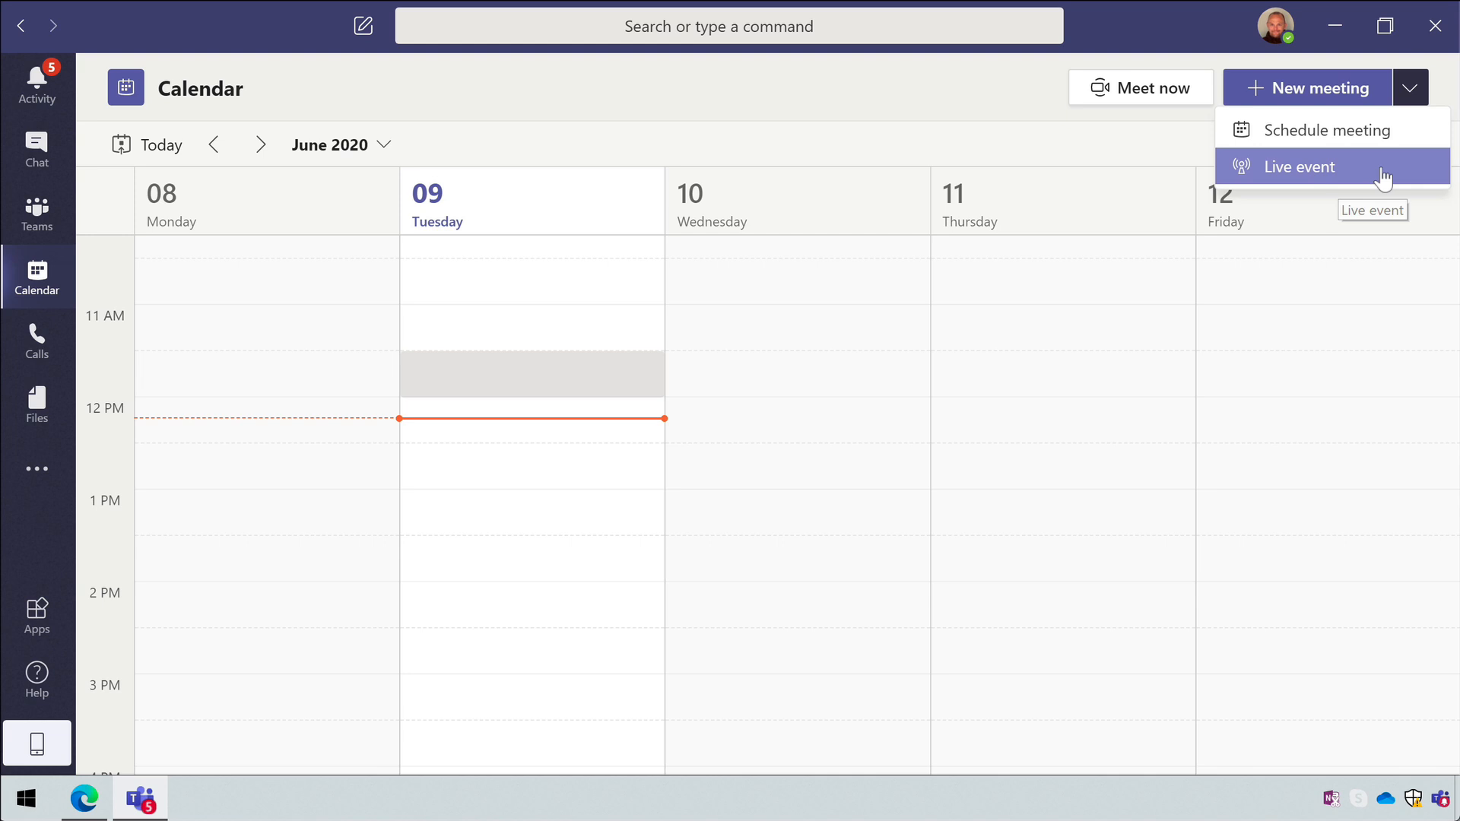
pyautogui.click(1338, 168)
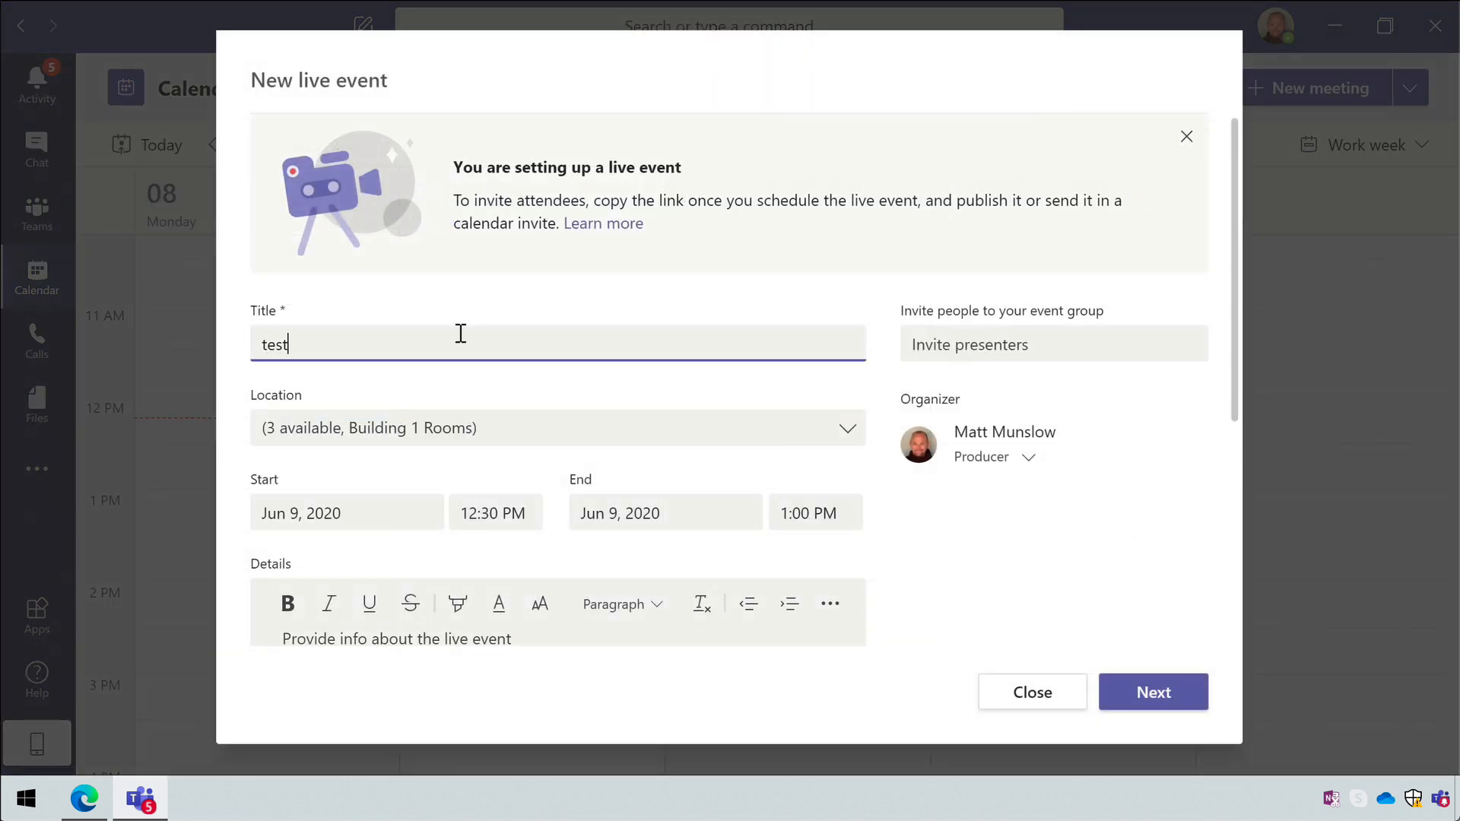
pyautogui.click(1165, 700)
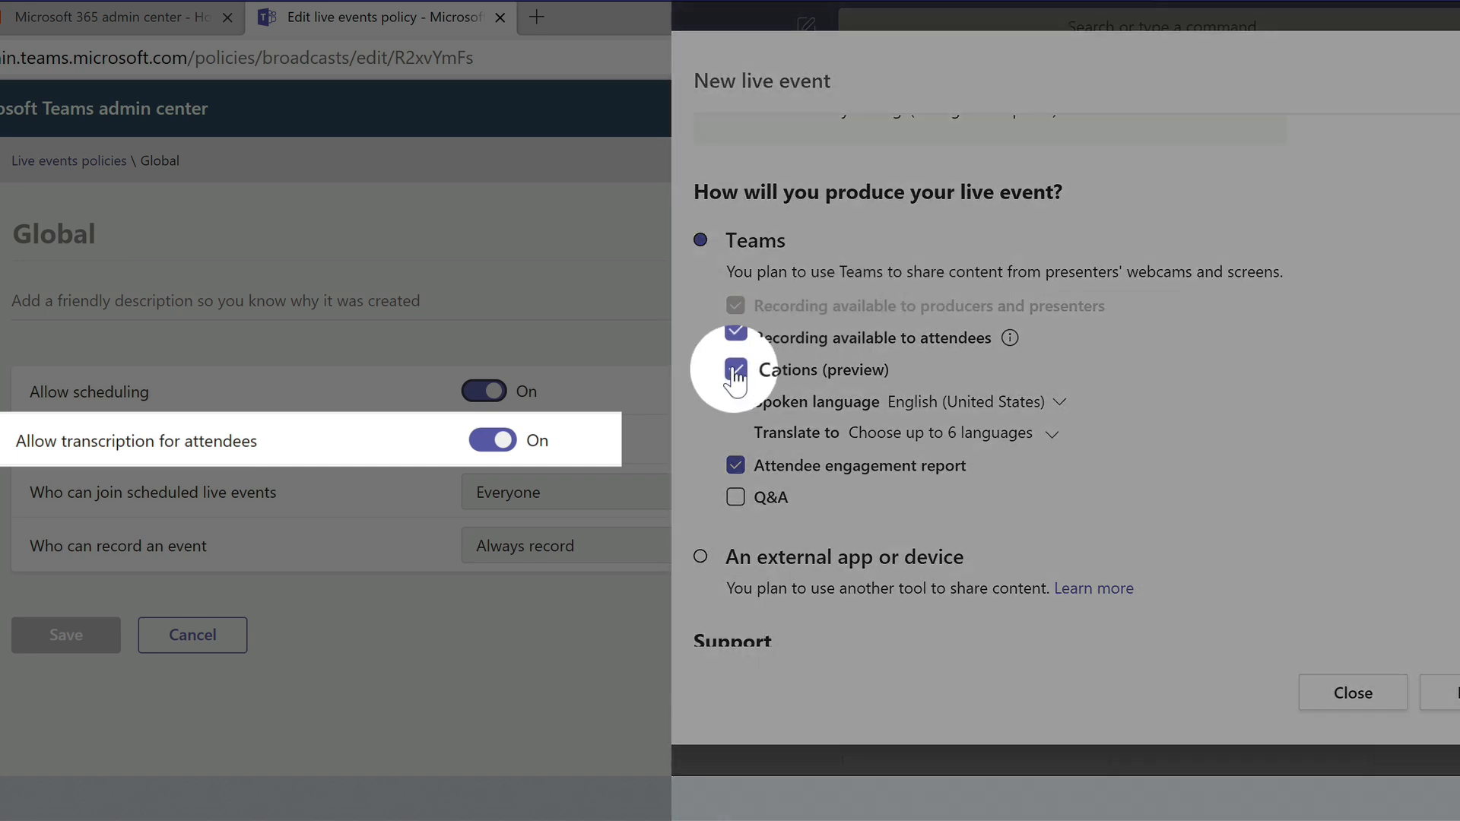
# Turn the live event's captions off and back on, and examine the spoken language and translation options
pyautogui.click(736, 370)
pyautogui.click(735, 370)
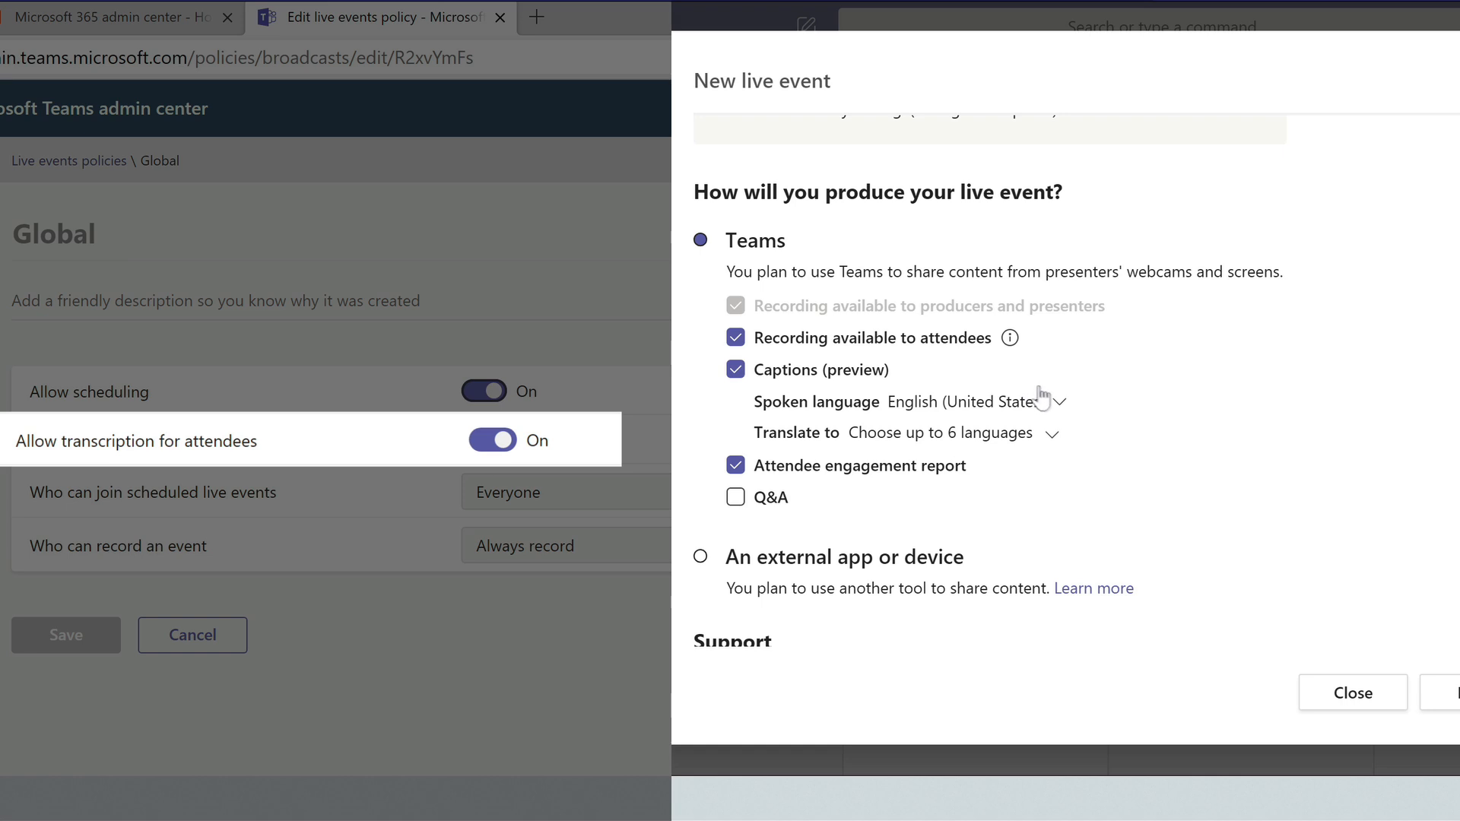
pyautogui.click(1059, 403)
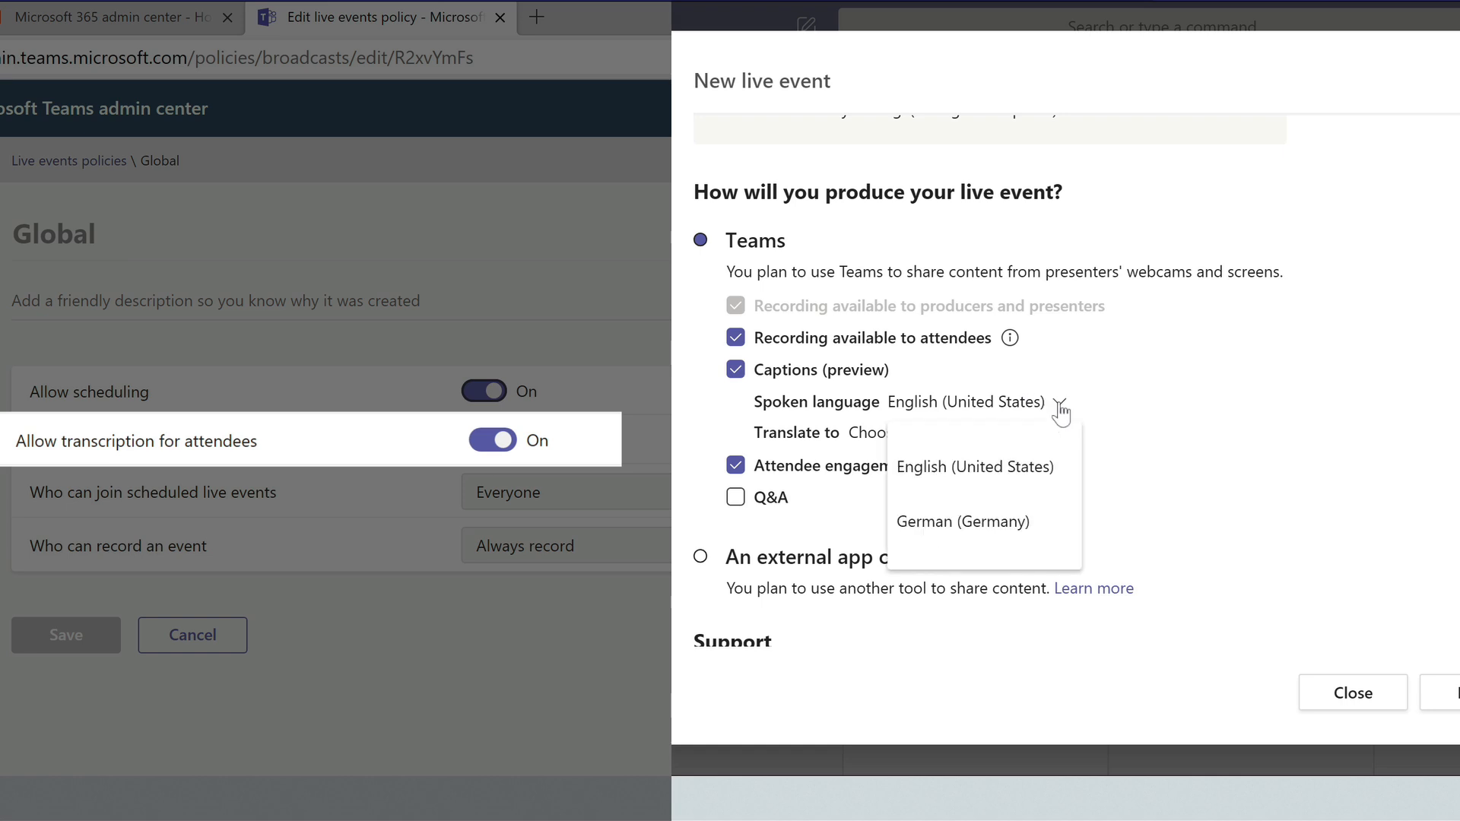
pyautogui.scroll(-1, 1020, 554)
pyautogui.scroll(3, 1018, 546)
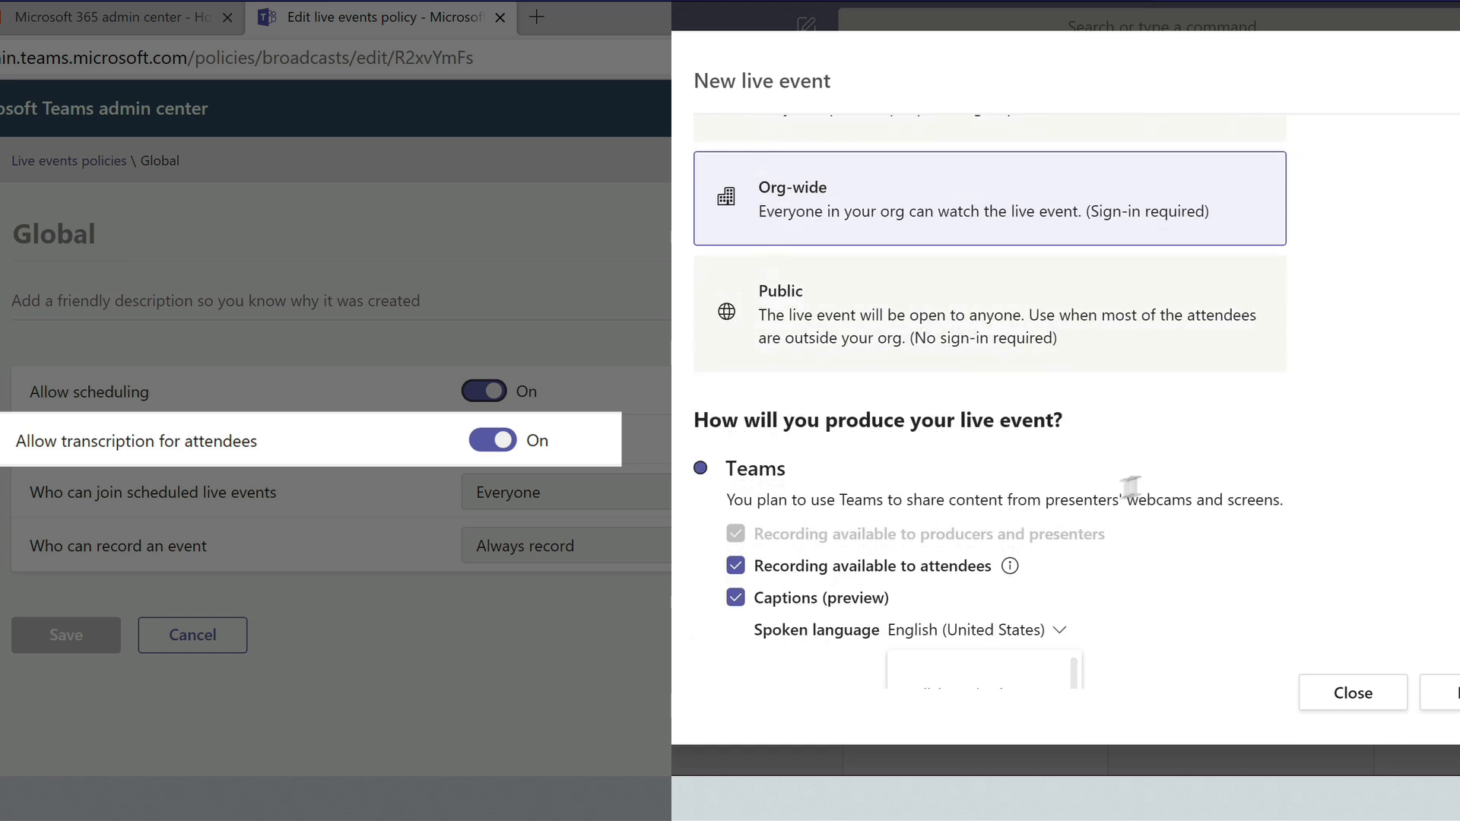
pyautogui.scroll(-3, 1263, 486)
pyautogui.click(1209, 415)
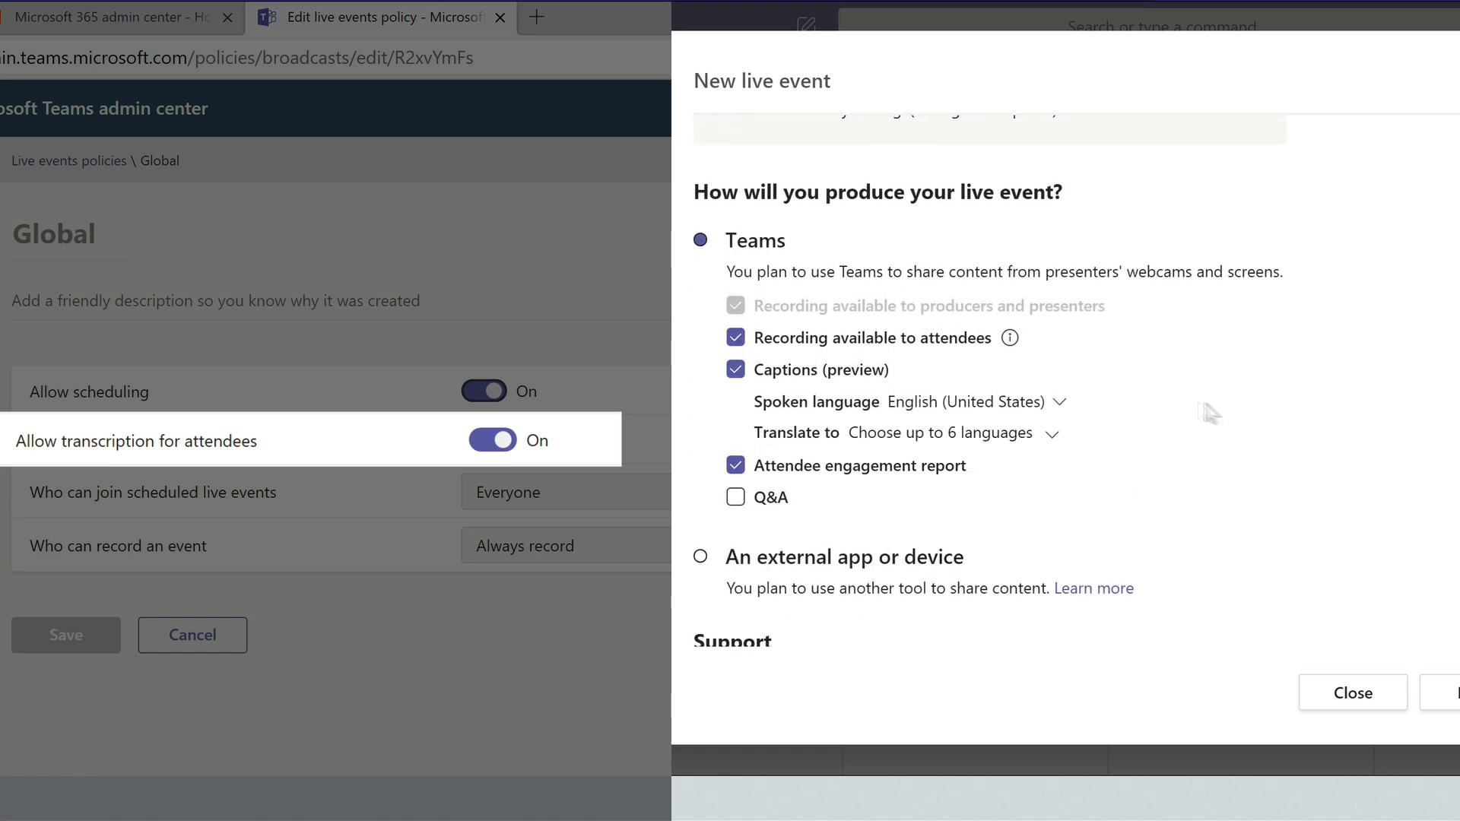
pyautogui.click(1052, 435)
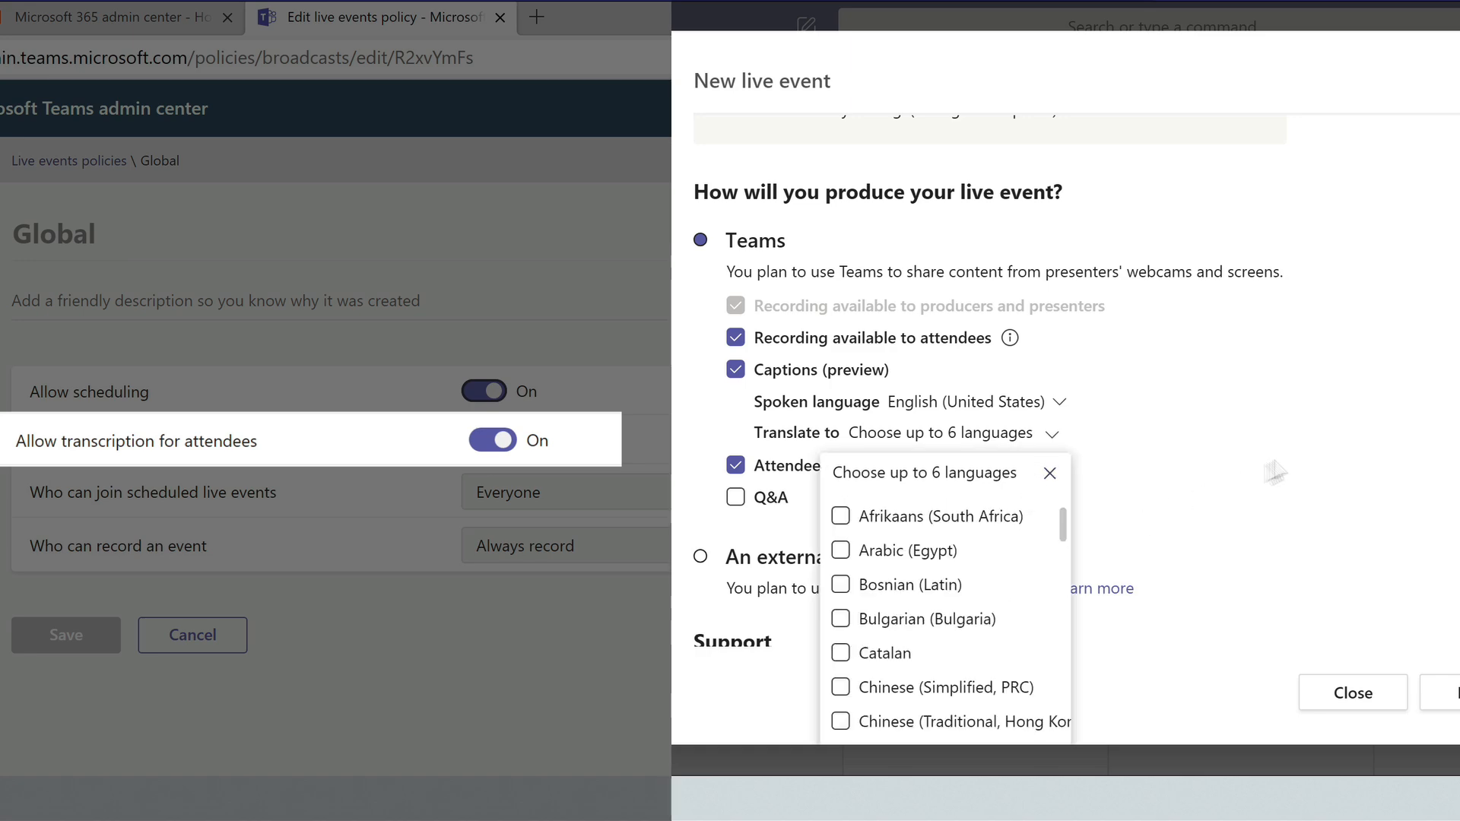
pyautogui.click(1323, 432)
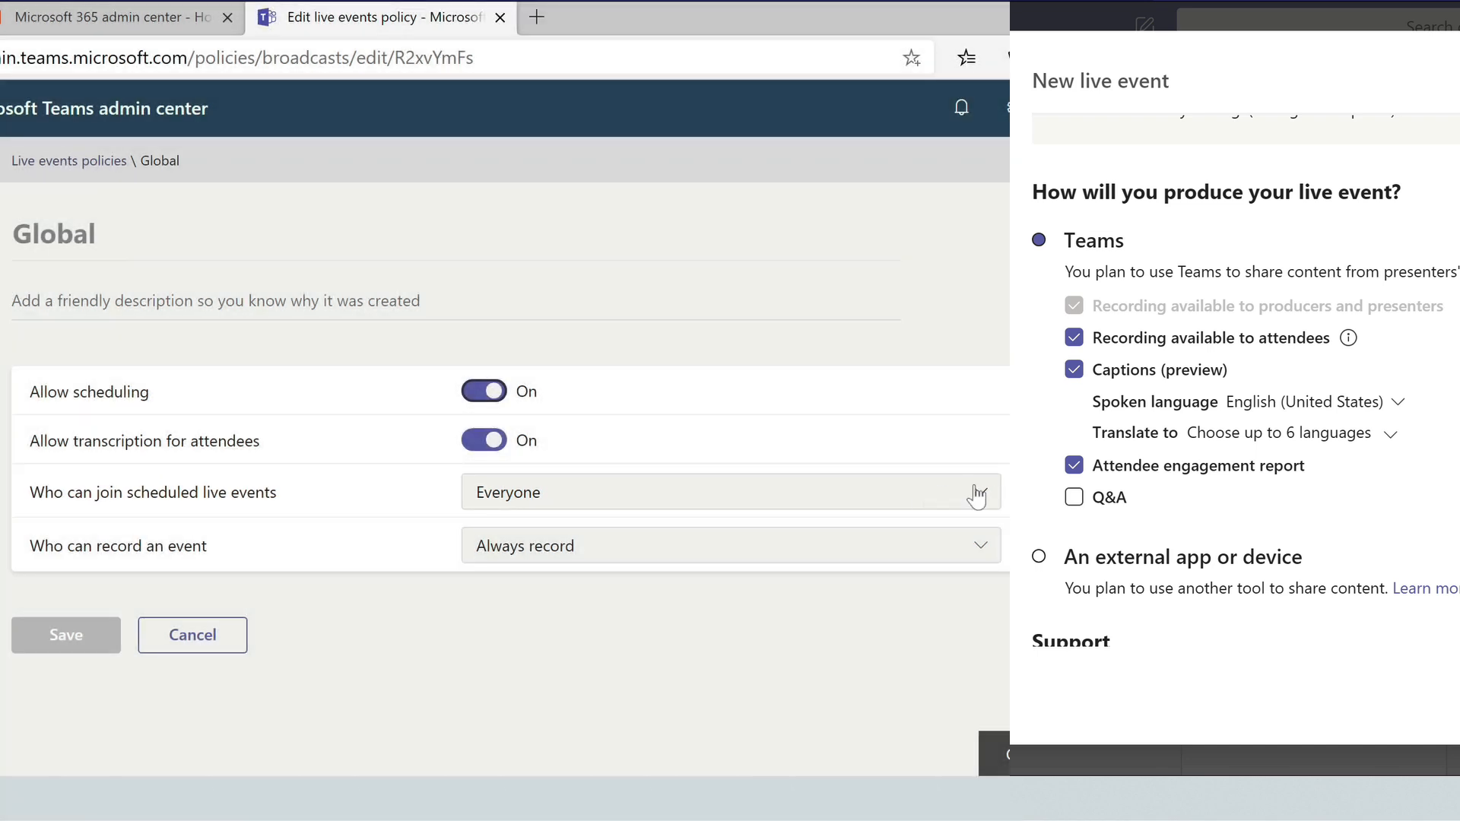
# Examine the policy's choices for who can join scheduled live events alongside the new event's recording settings
pyautogui.click(980, 494)
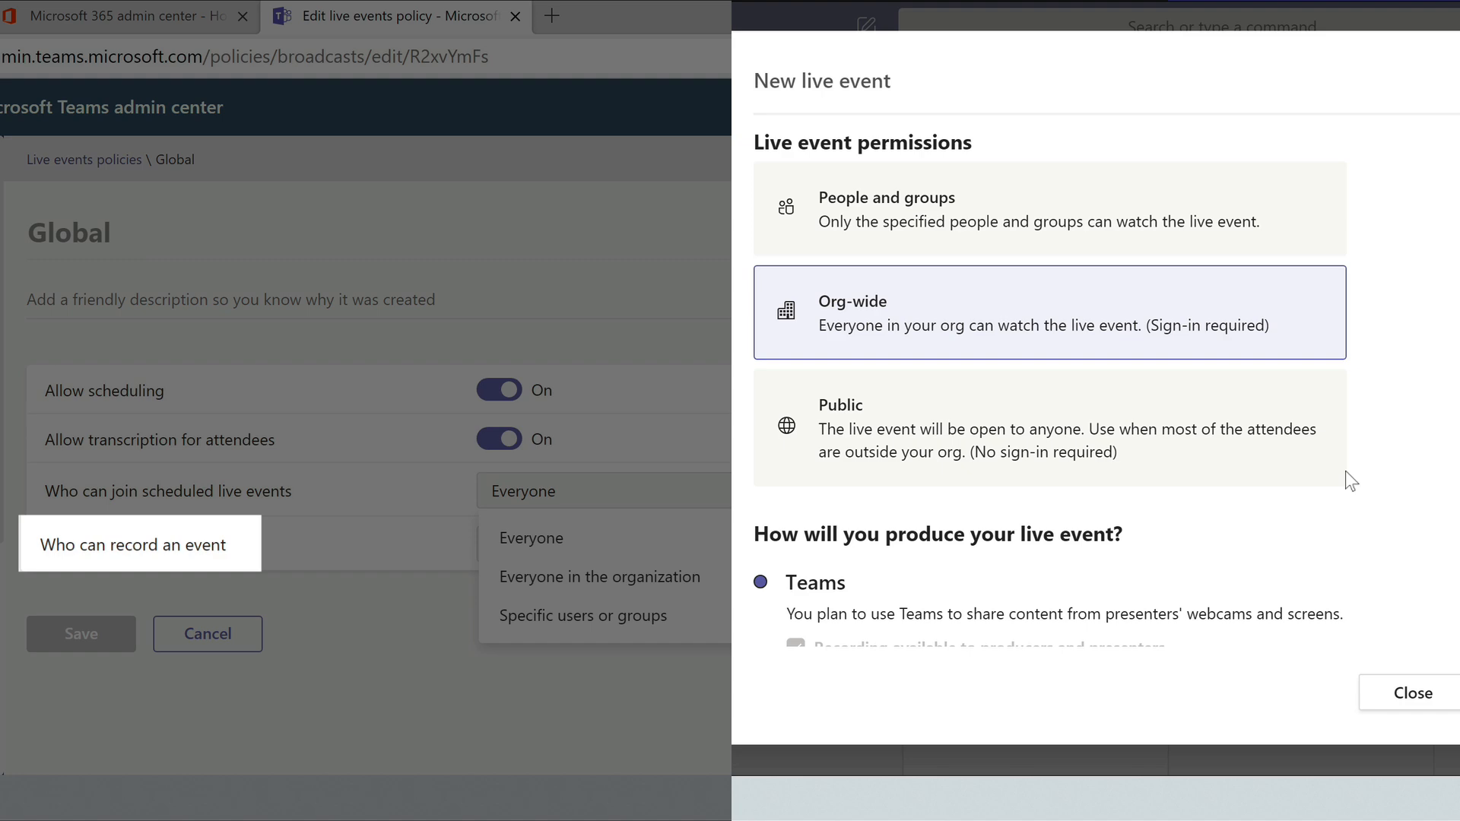
pyautogui.scroll(-5, 1240, 312)
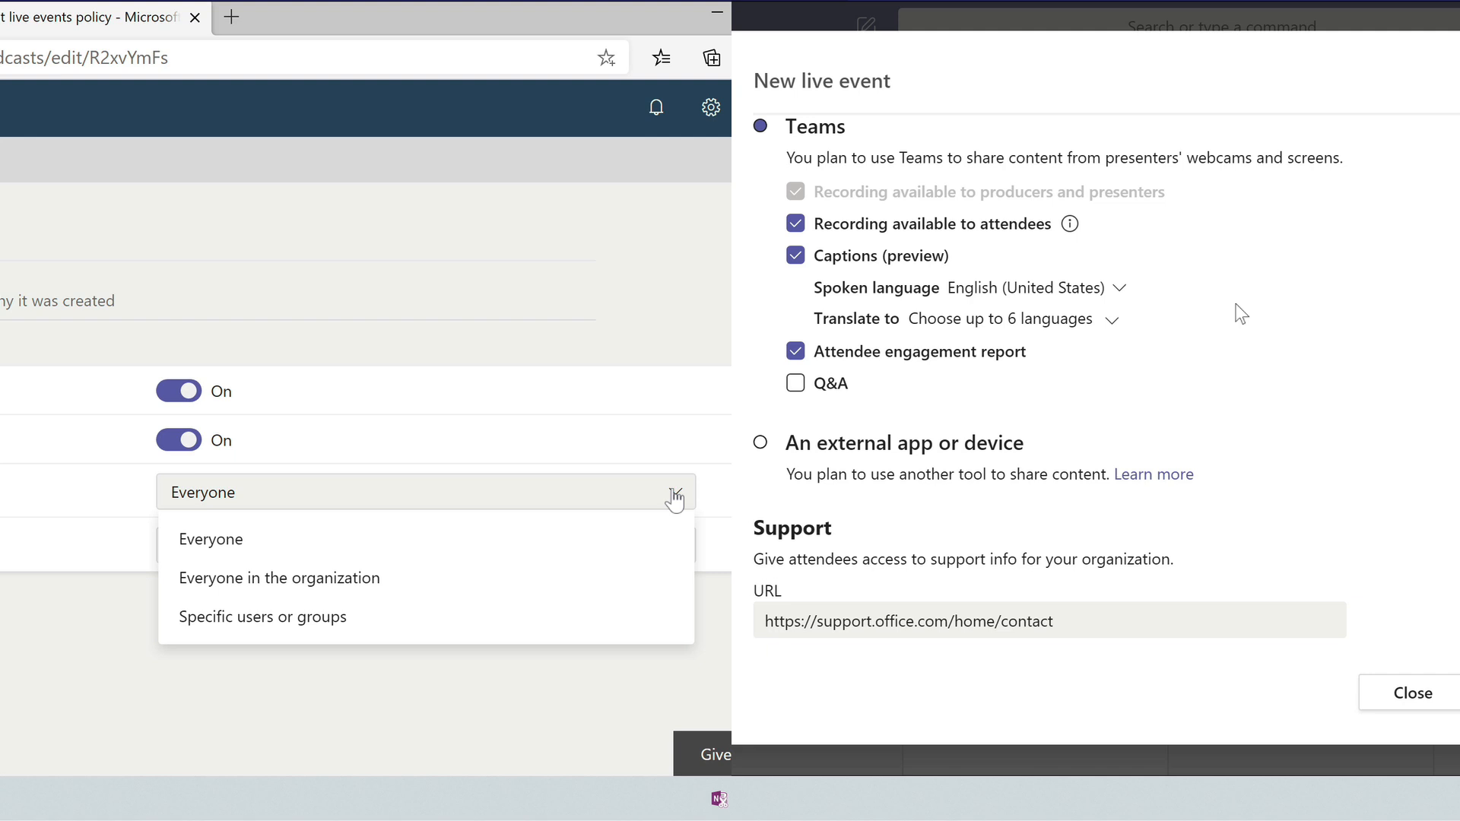
pyautogui.scroll(1, 1240, 312)
# Set "Who can record an event" to "Organizer can record" in the Global policy and save the policy
pyautogui.click(37, 617)
pyautogui.click(296, 562)
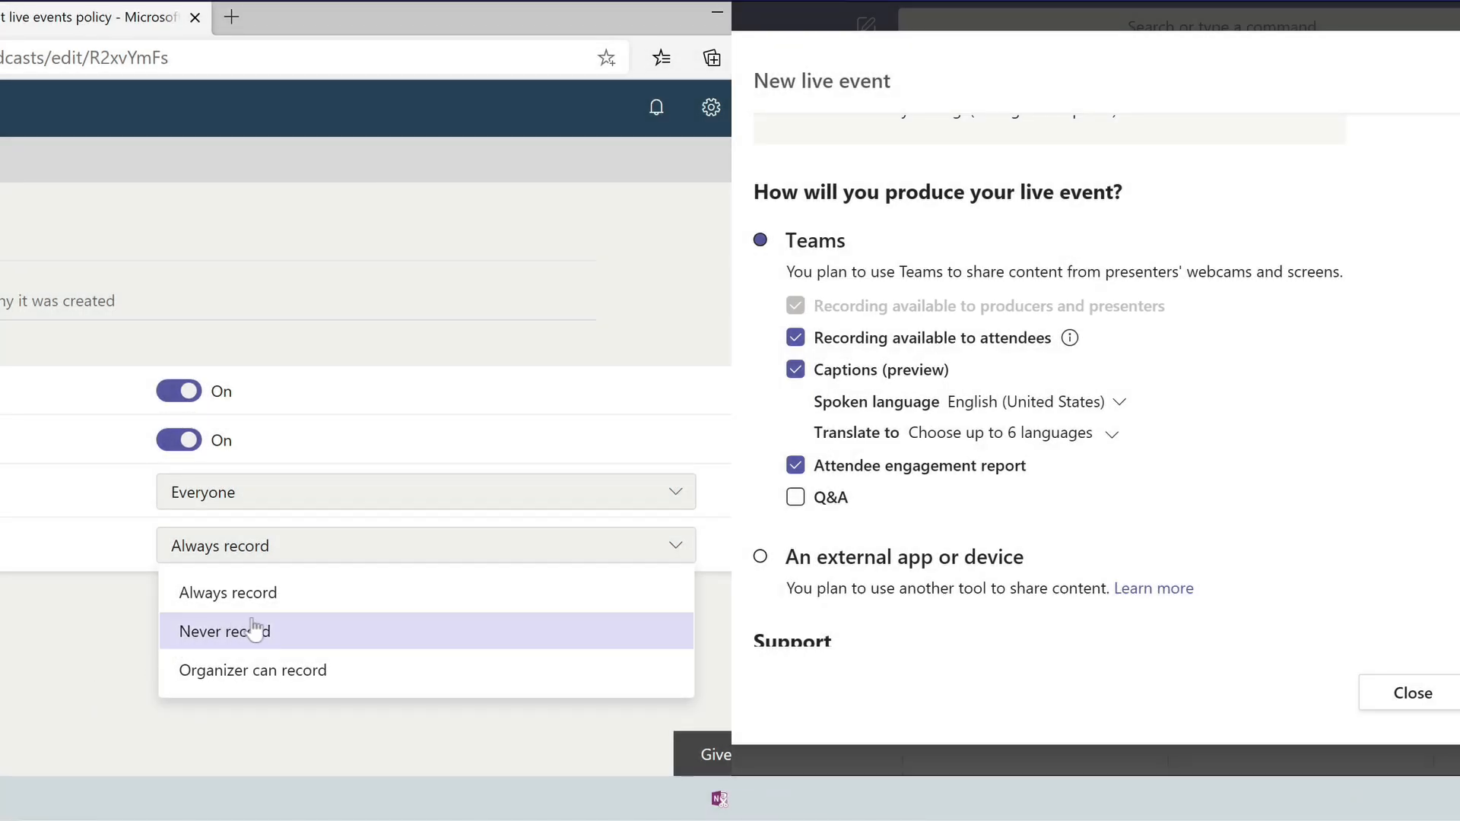
pyautogui.click(325, 673)
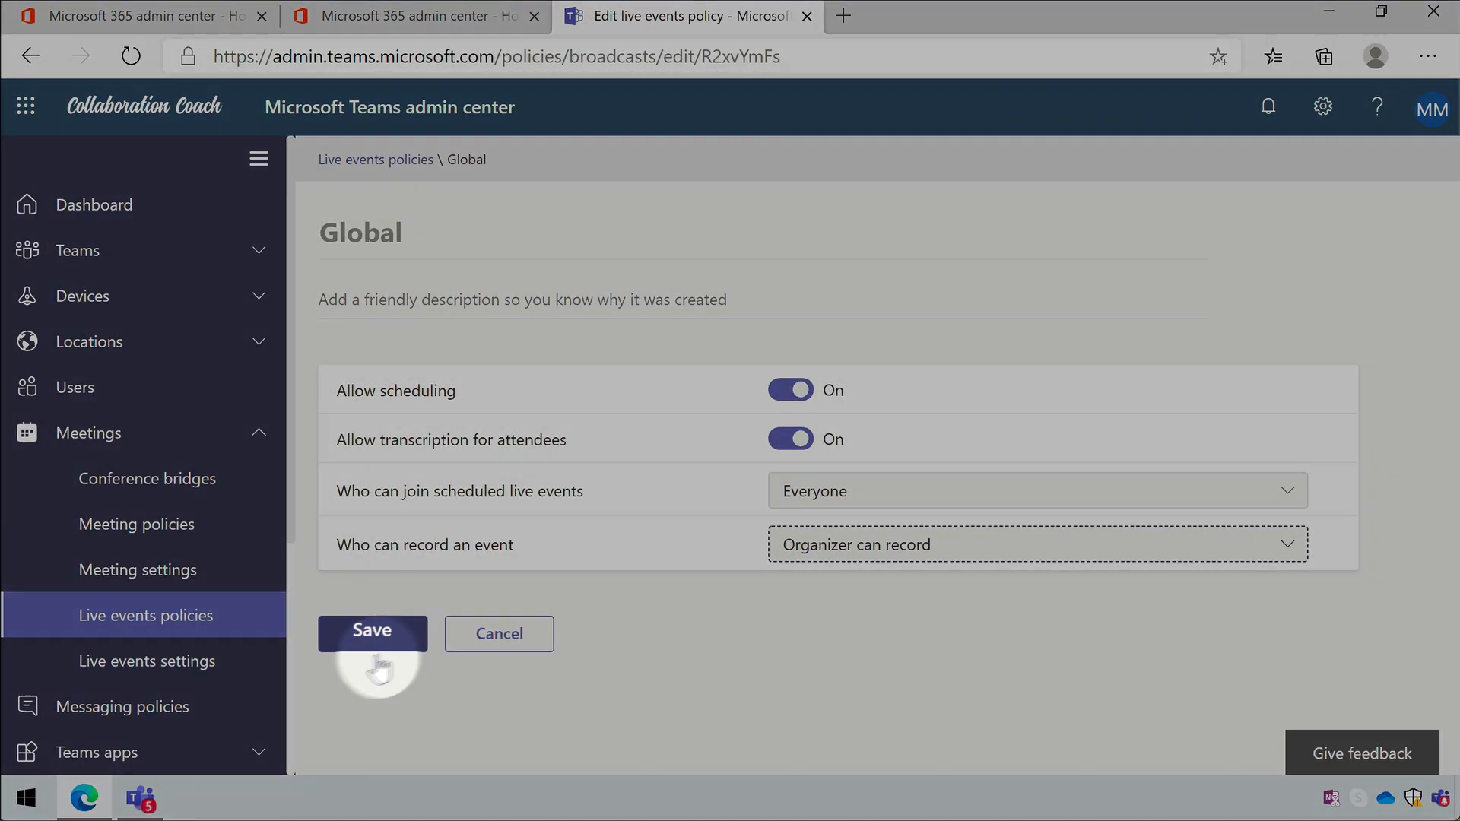
pyautogui.click(362, 637)
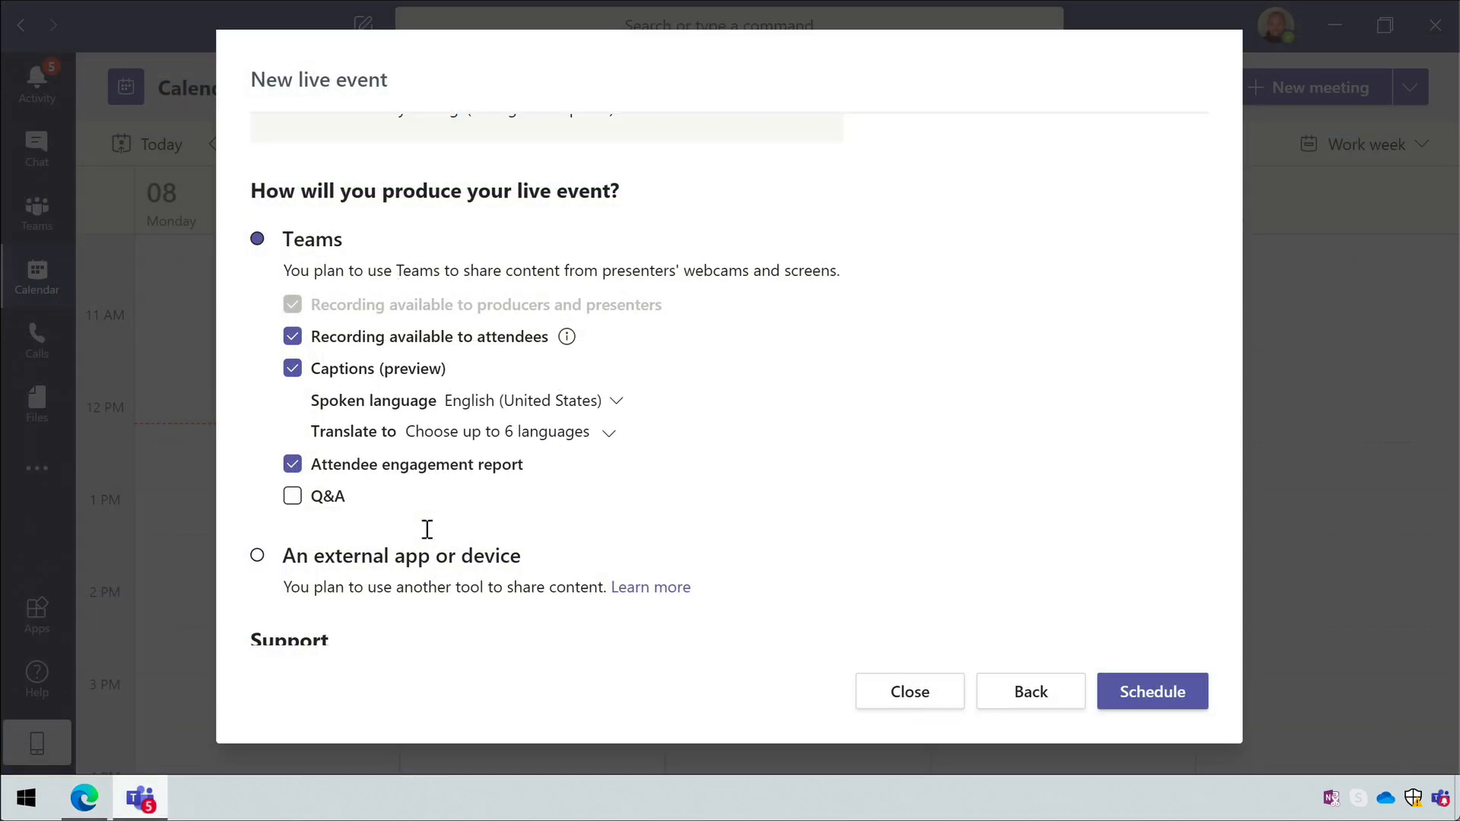
# Close the new live event in Teams, discarding its changes, and open the account menu
pyautogui.click(888, 696)
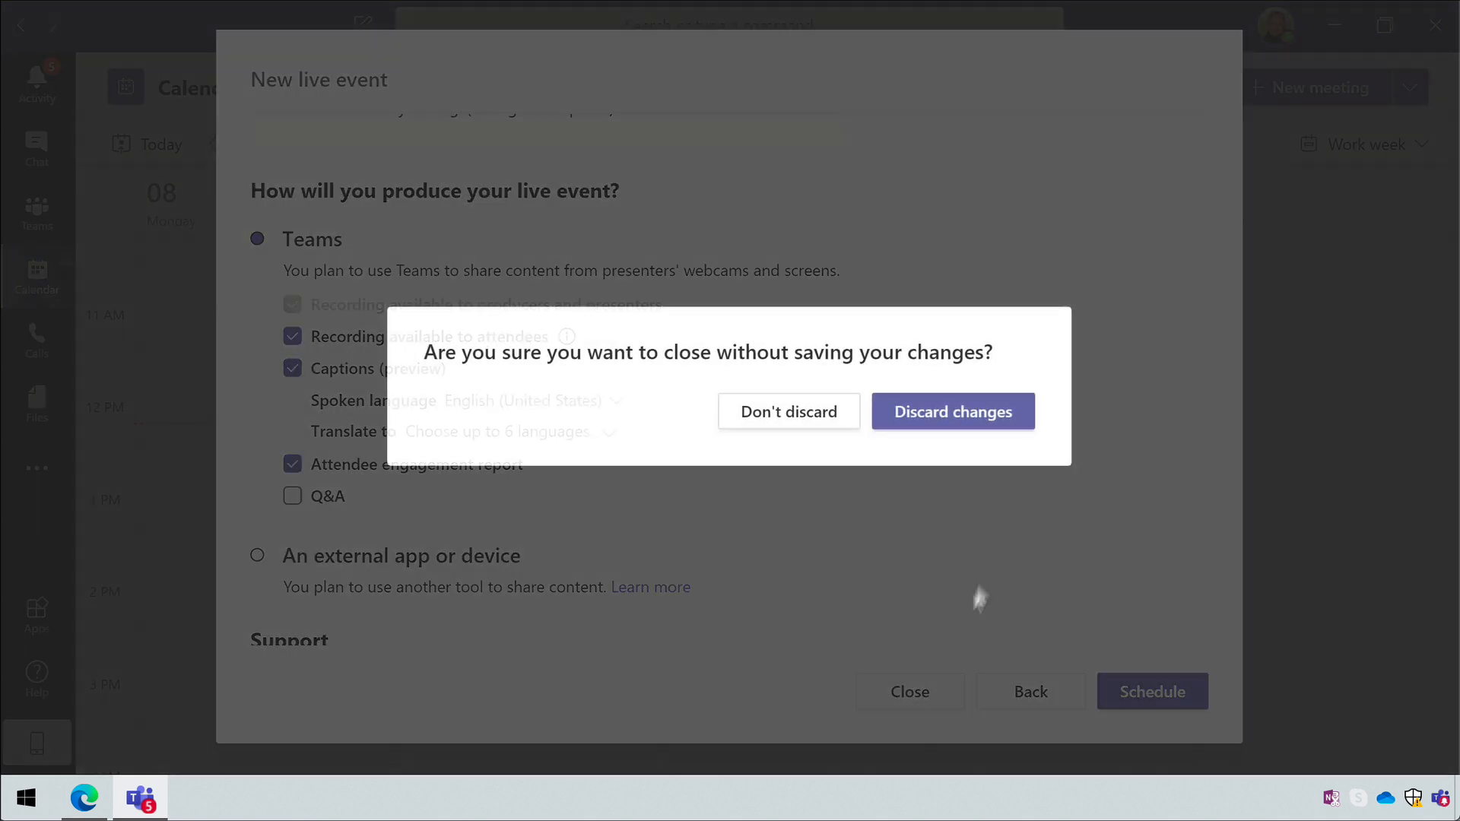
pyautogui.click(952, 418)
pyautogui.click(1271, 29)
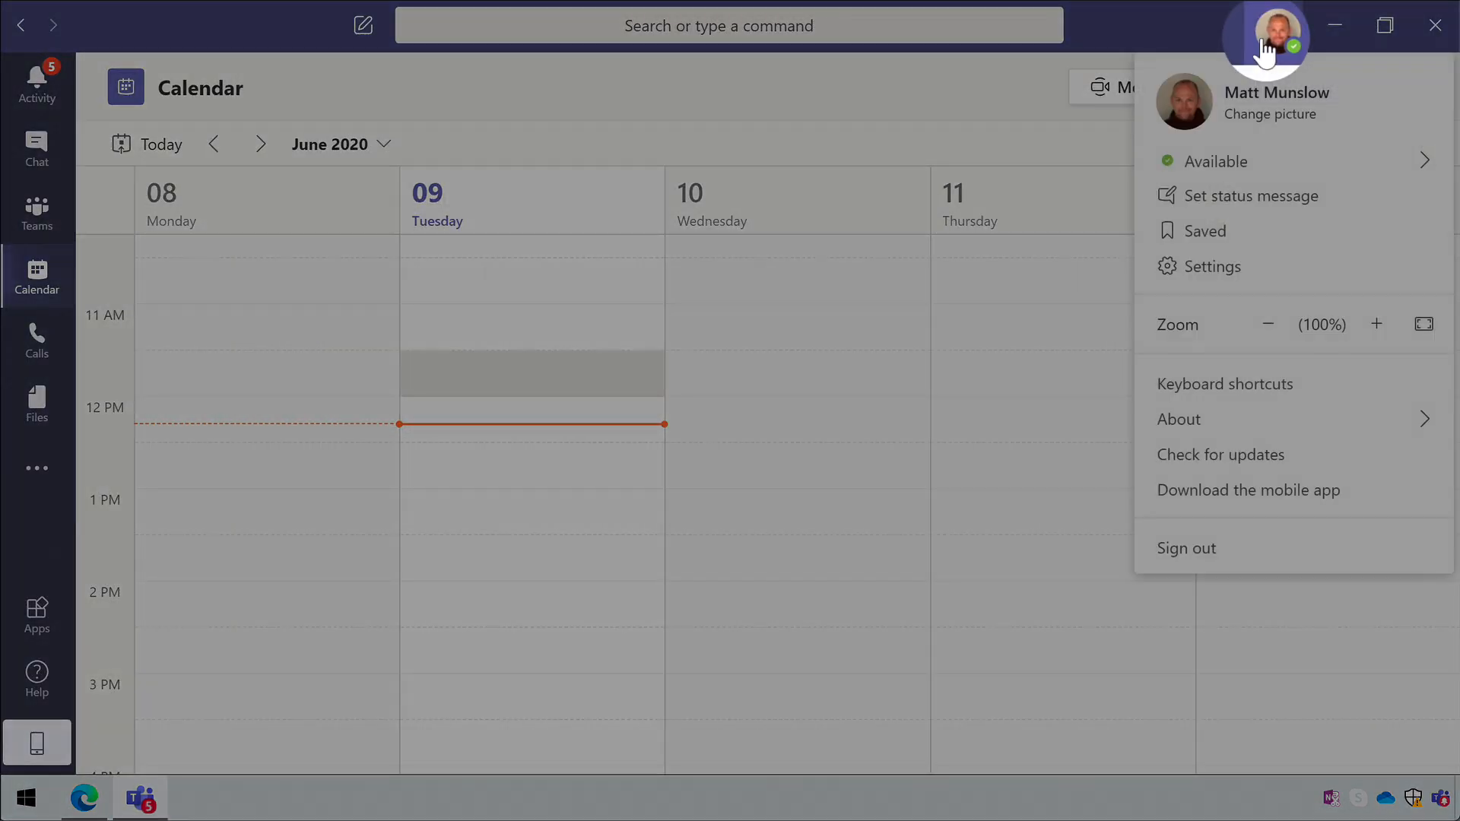